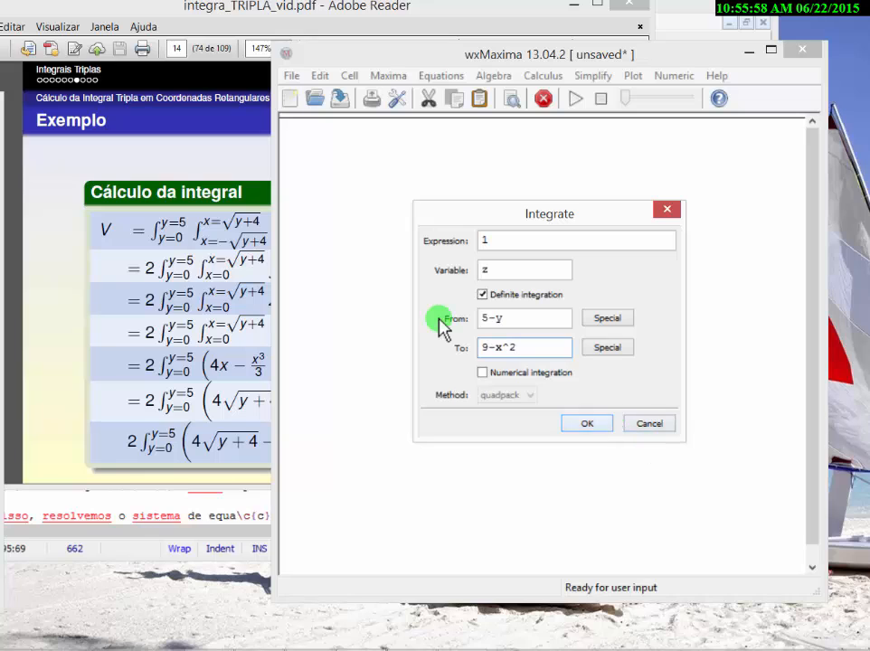
- Evaluate the definite integral of 1 over z from 5-y to 9-x^2 and compare it with the derivation in Adobe Reader
left_click(600, 423)
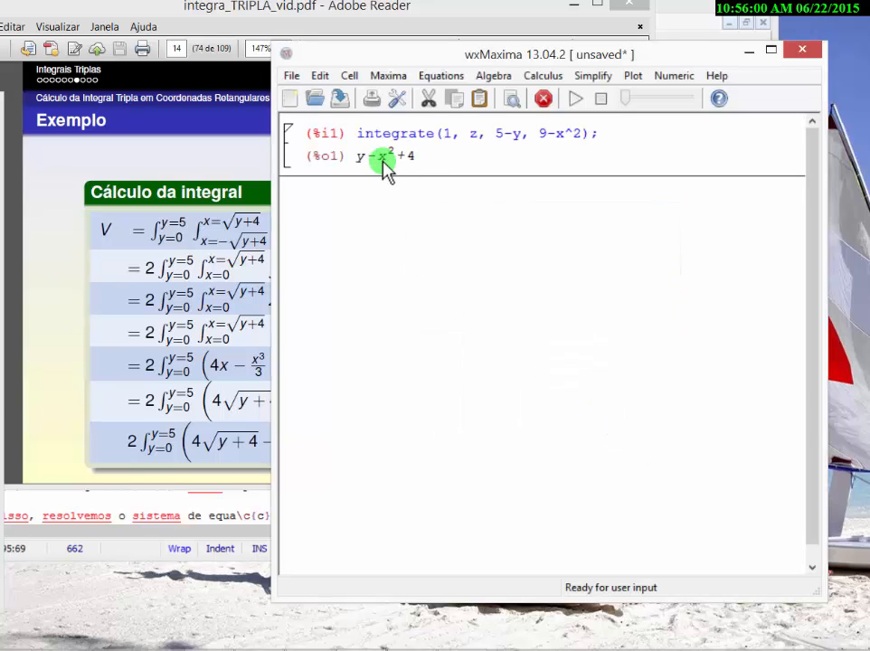
left_click(200, 320)
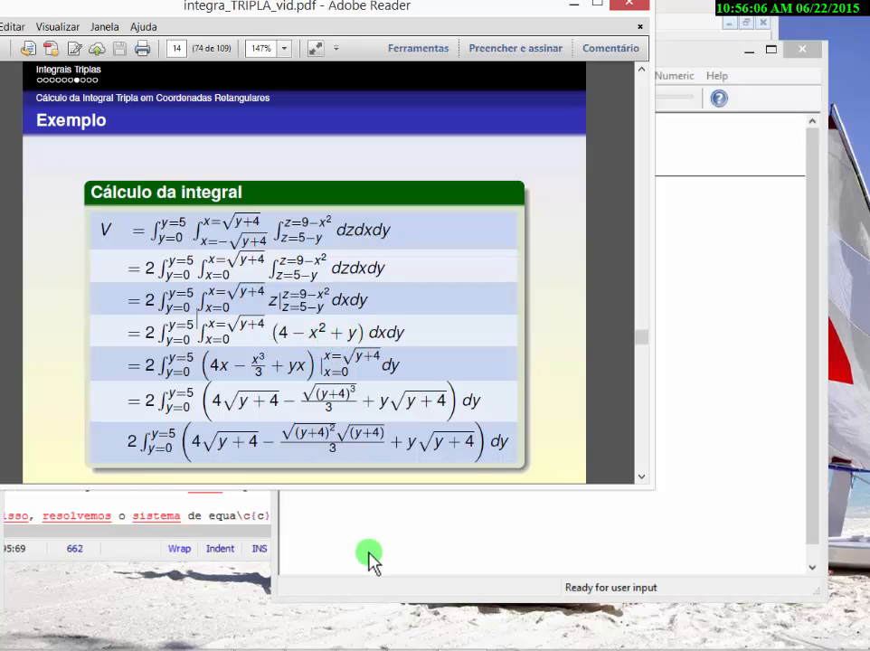
left_click(375, 650)
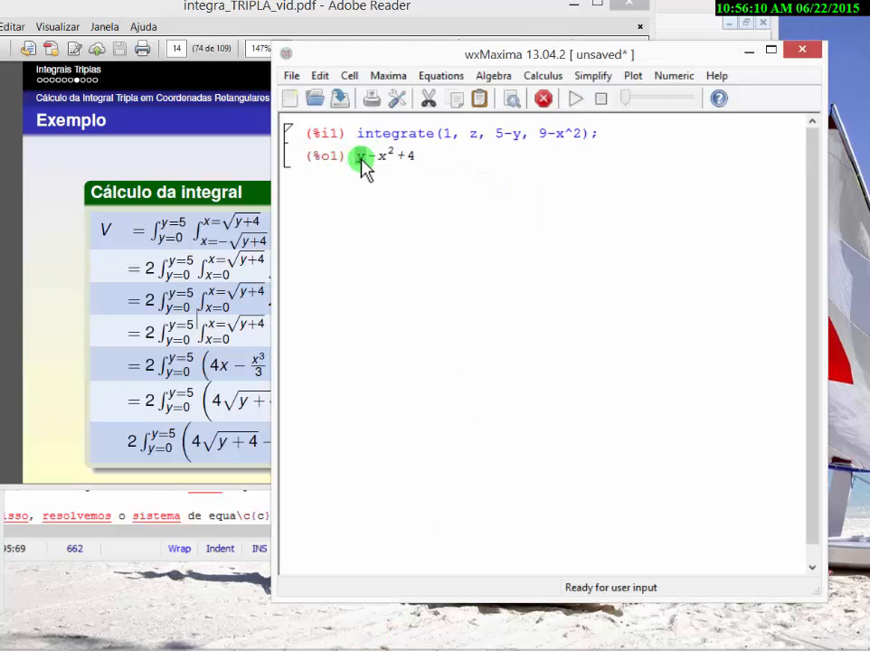
- Integrate the resulting expression y-x^2+4 over x, as a definite integral from 0 to sqrt(y+4)
left_click_drag(359, 167, 407, 184)
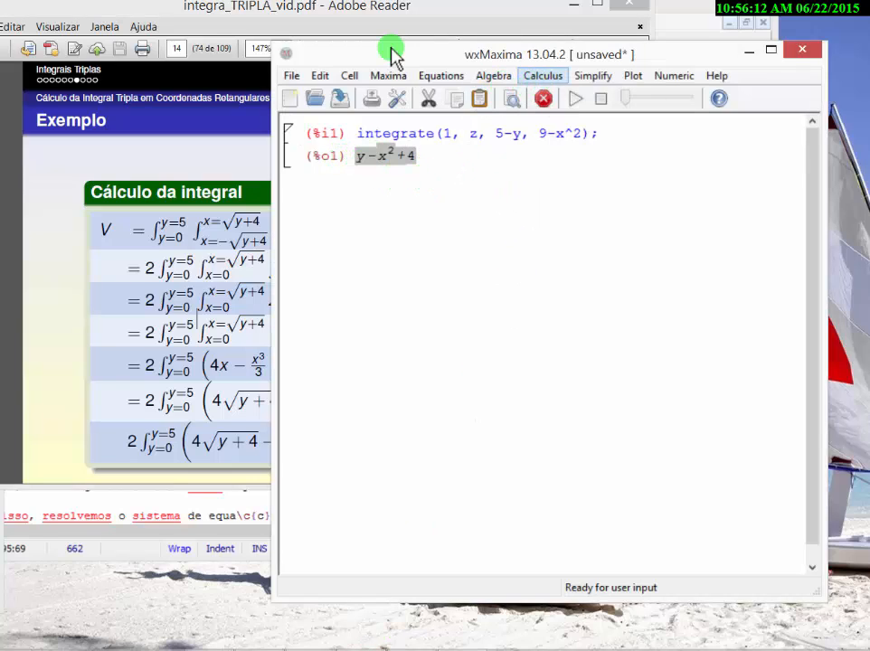
left_click(542, 75)
left_click(570, 93)
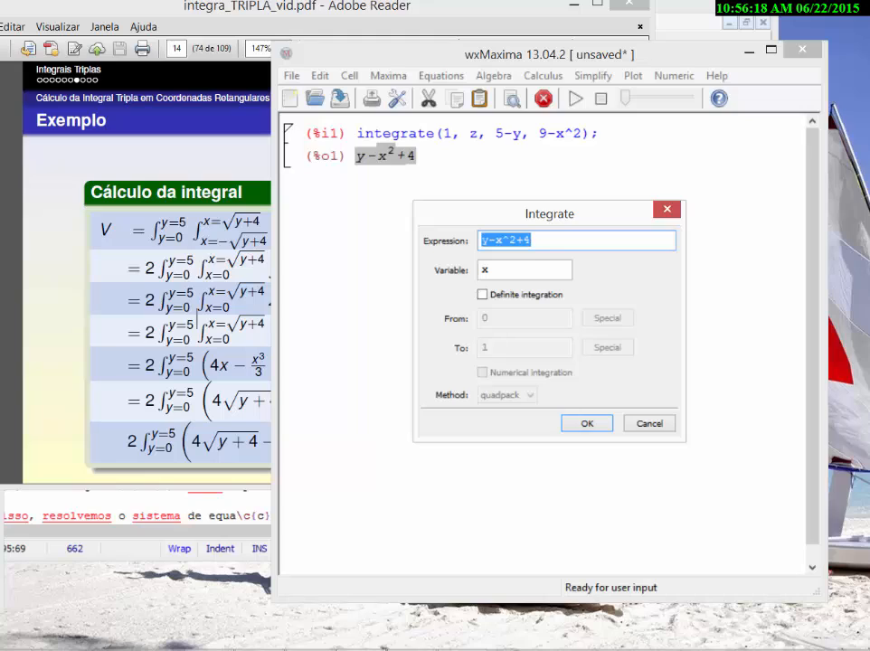
left_click(196, 320)
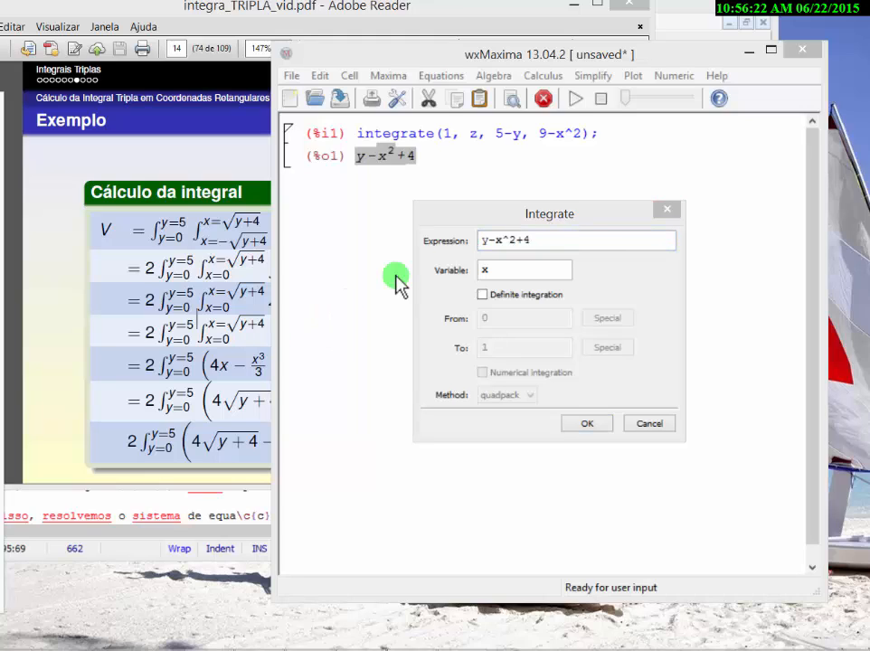
left_click(482, 294)
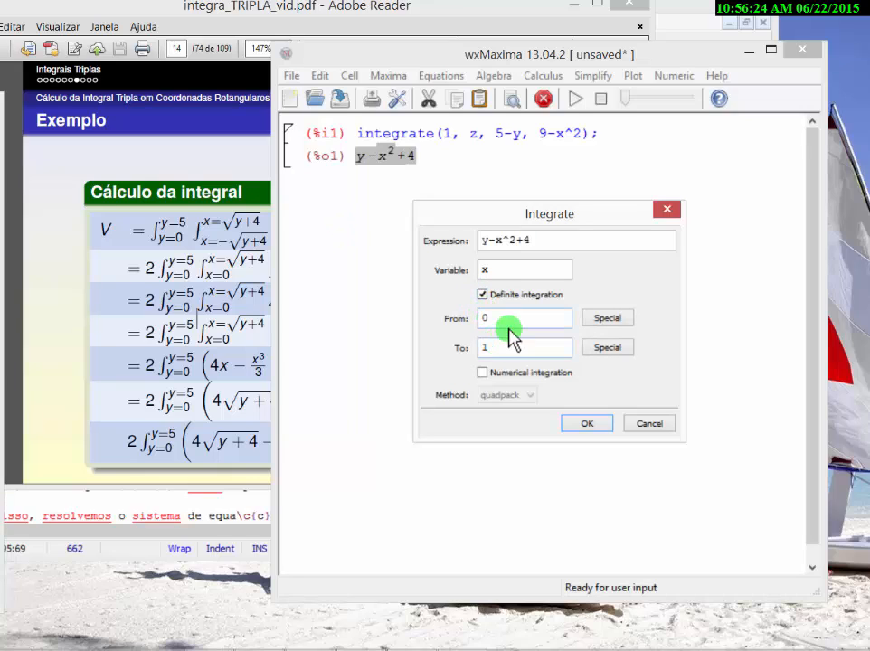
left_click_drag(513, 347, 452, 349)
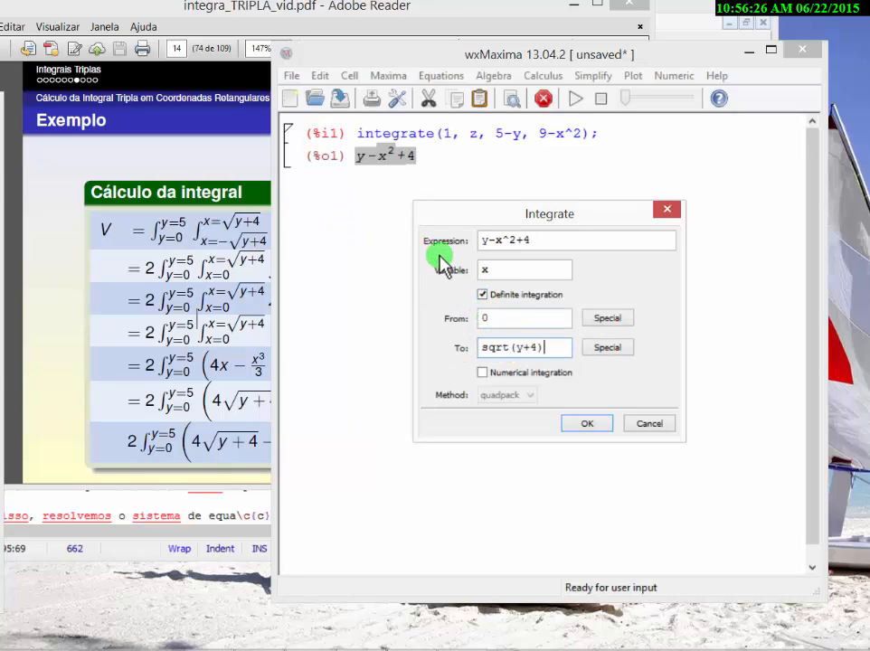
left_click(587, 423)
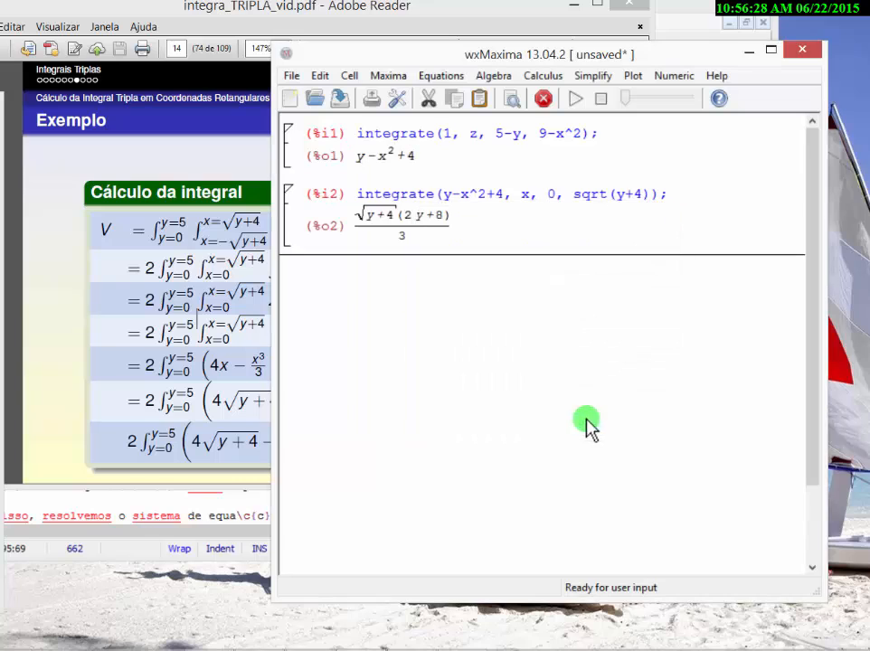
- Examine the following lines of the volume derivation in the Adobe Reader slides, up to the antiderivative evaluated from 0 to 5
left_click(185, 386)
scroll(223, 395, "down", 6)
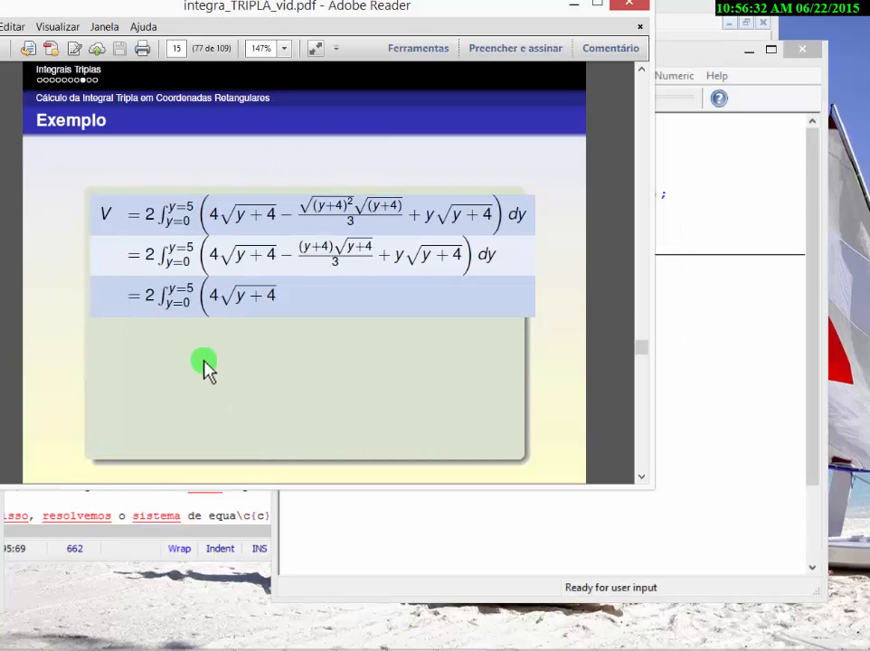
scroll(217, 378, "down", 11)
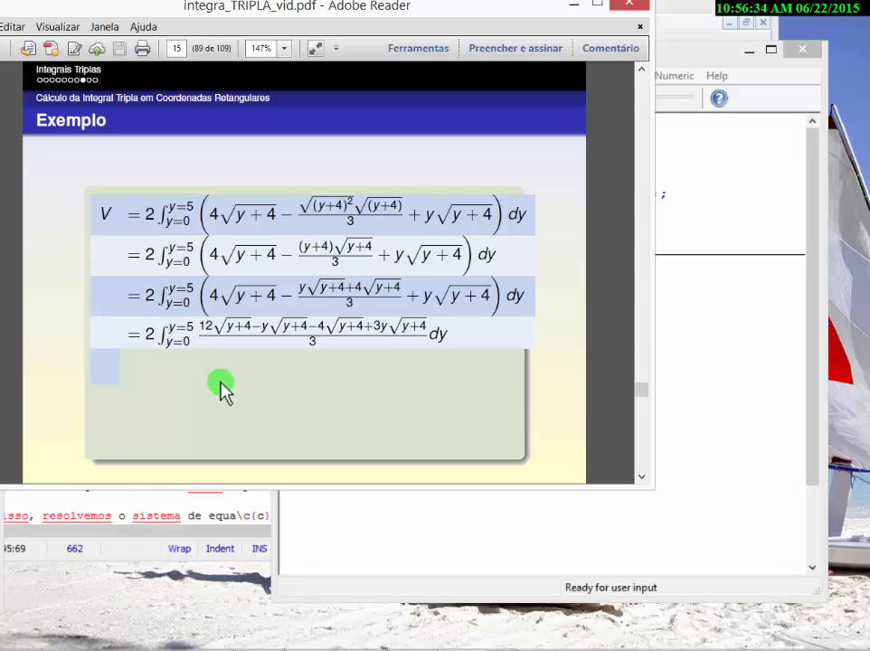
scroll(225, 389, "down", 5)
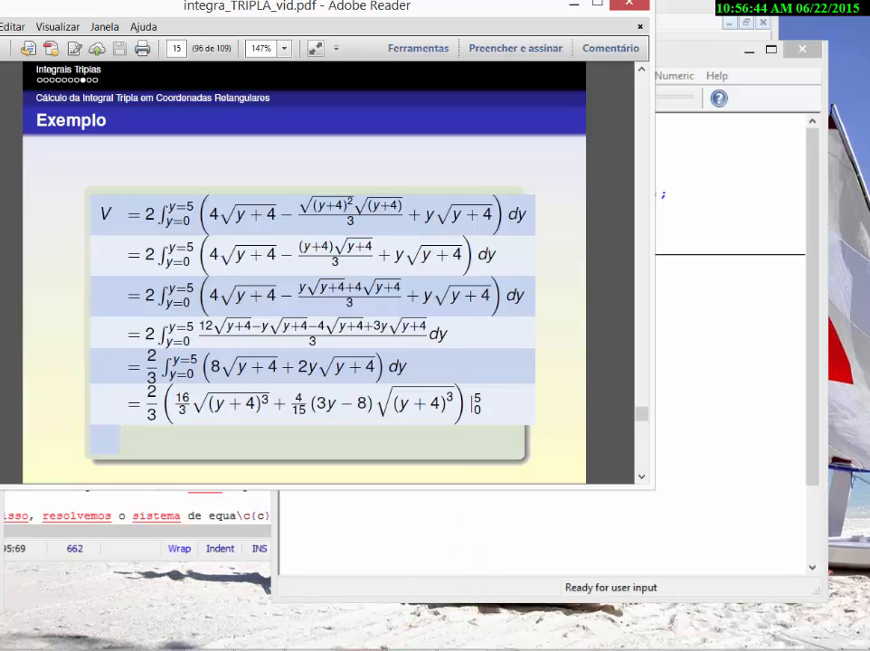
- Switch to wxMaxima, start integrating the second result and multiply its expression by 2
left_click(371, 604)
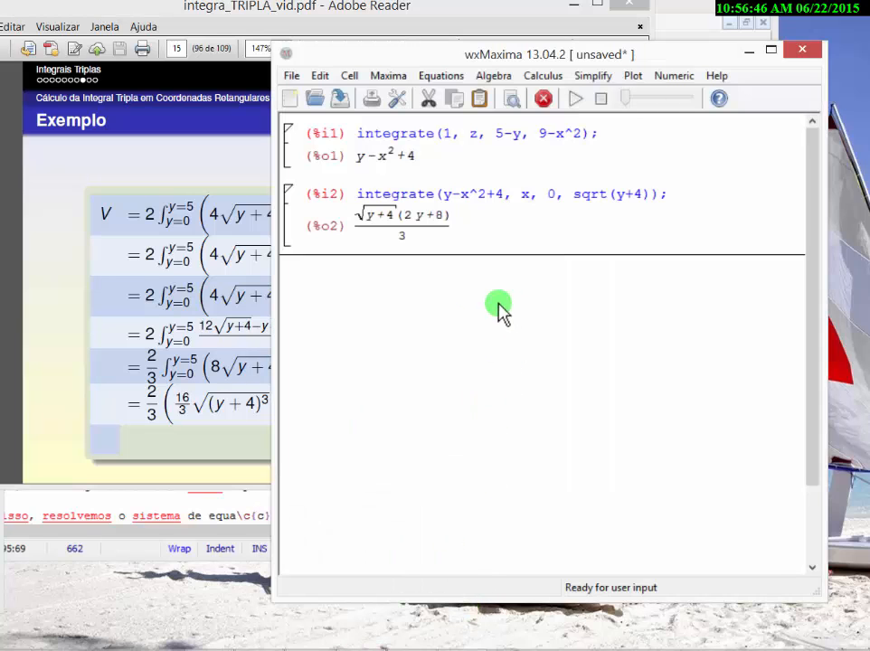
left_click(369, 239)
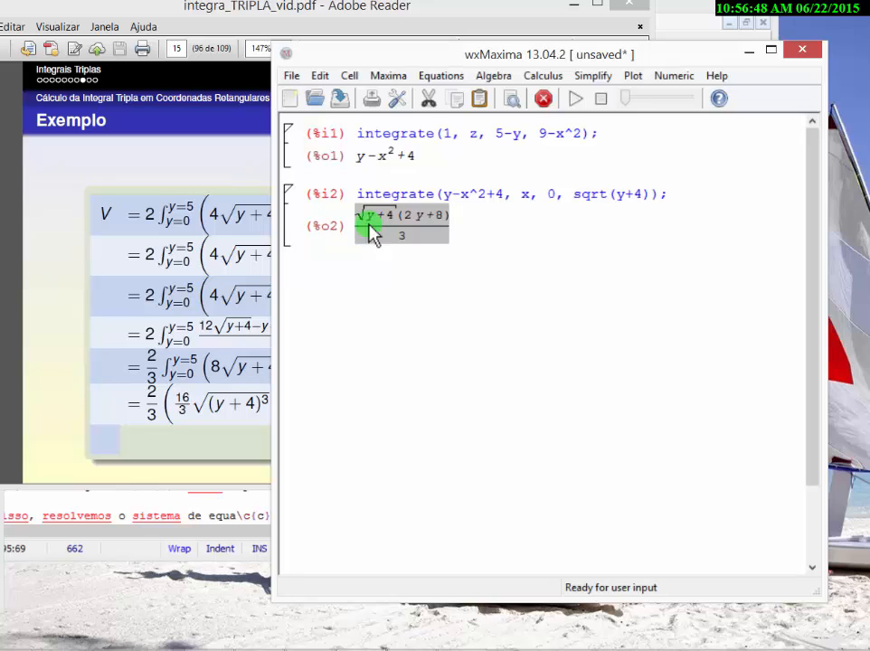
left_click(534, 78)
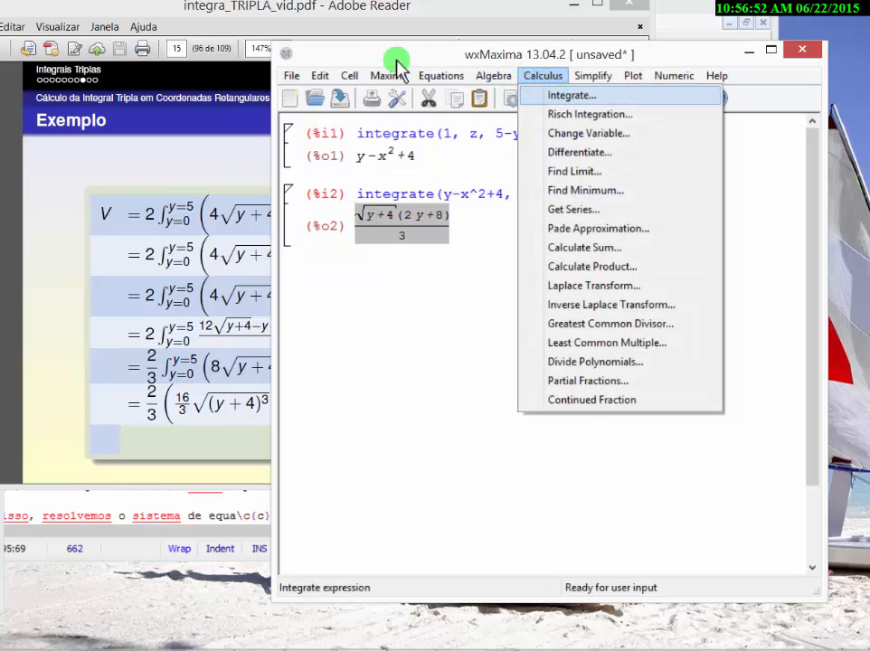
left_click(560, 94)
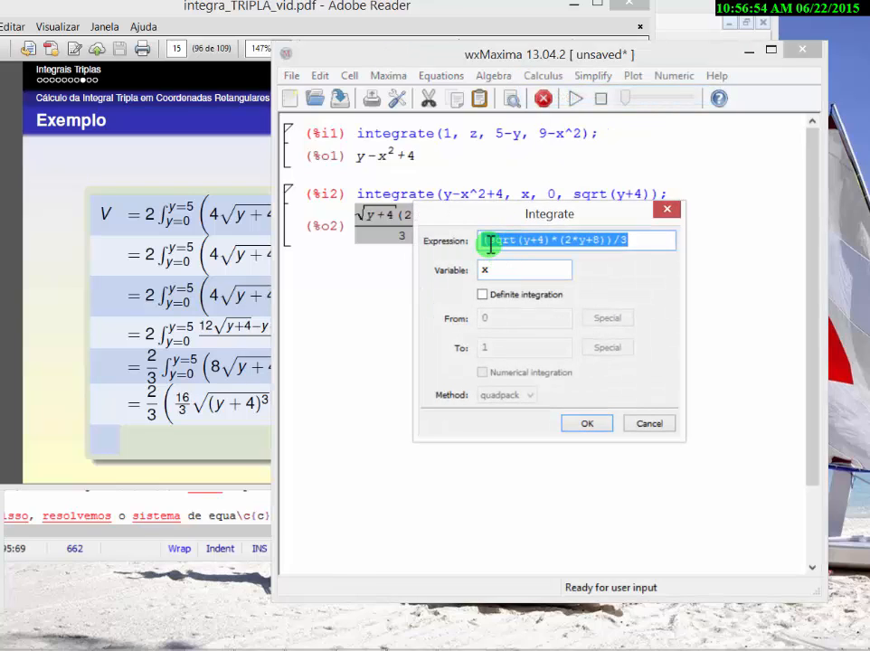
left_click(485, 243)
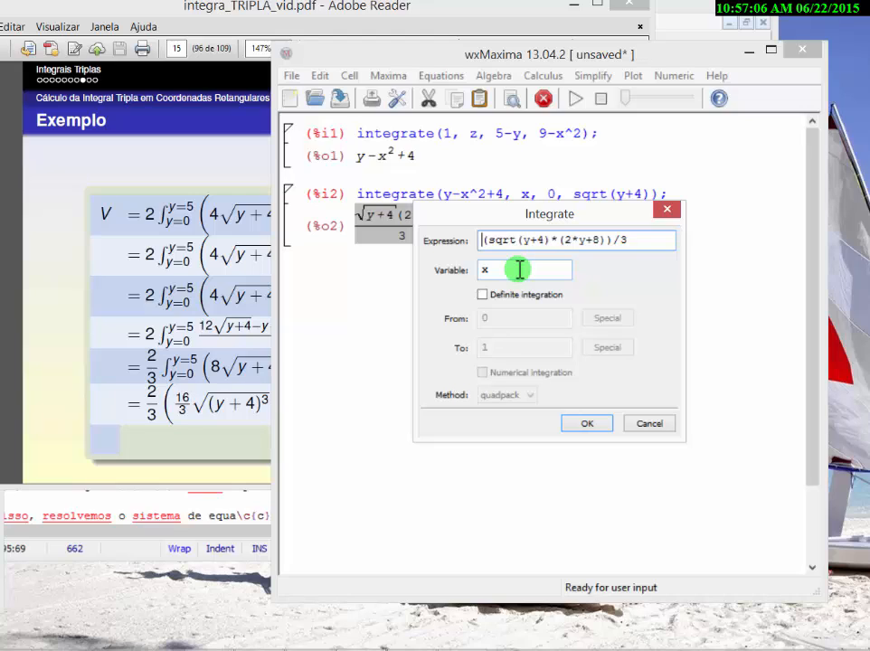
type("2*")
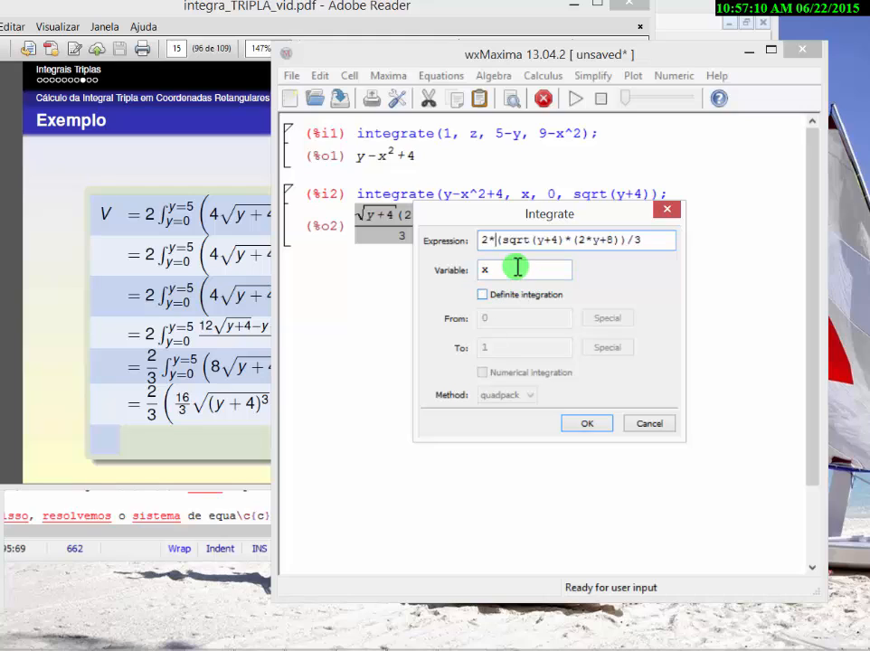
- Compute it as a definite integral in the variable y from 0 to 5
left_click_drag(479, 268, 503, 266)
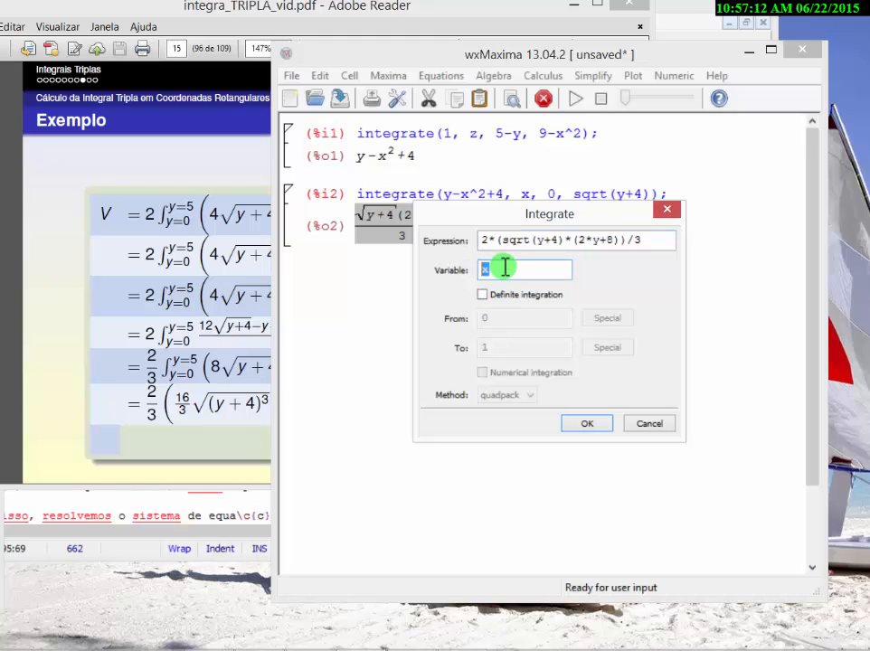
type("y")
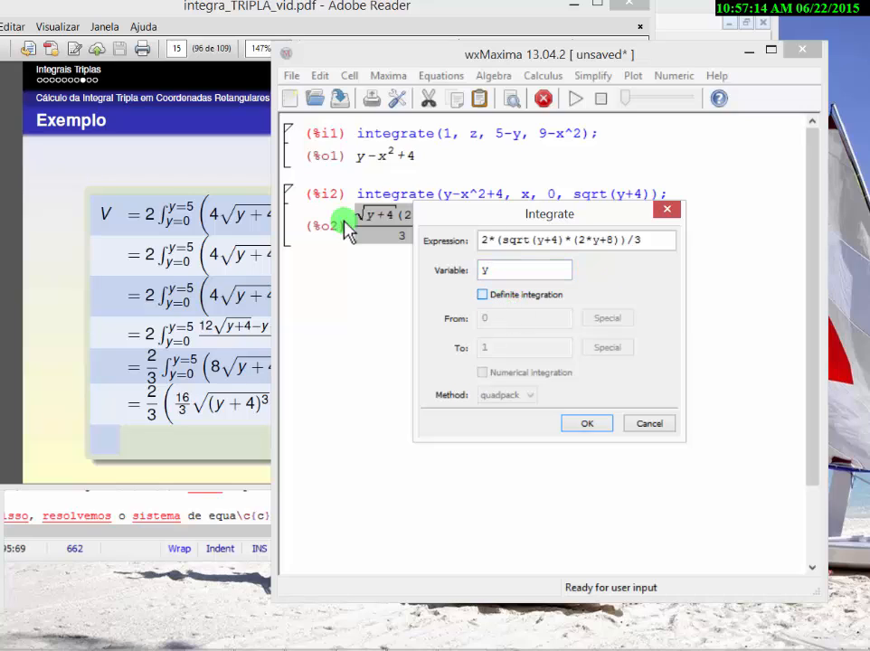
left_click(482, 294)
left_click_drag(479, 349, 511, 324)
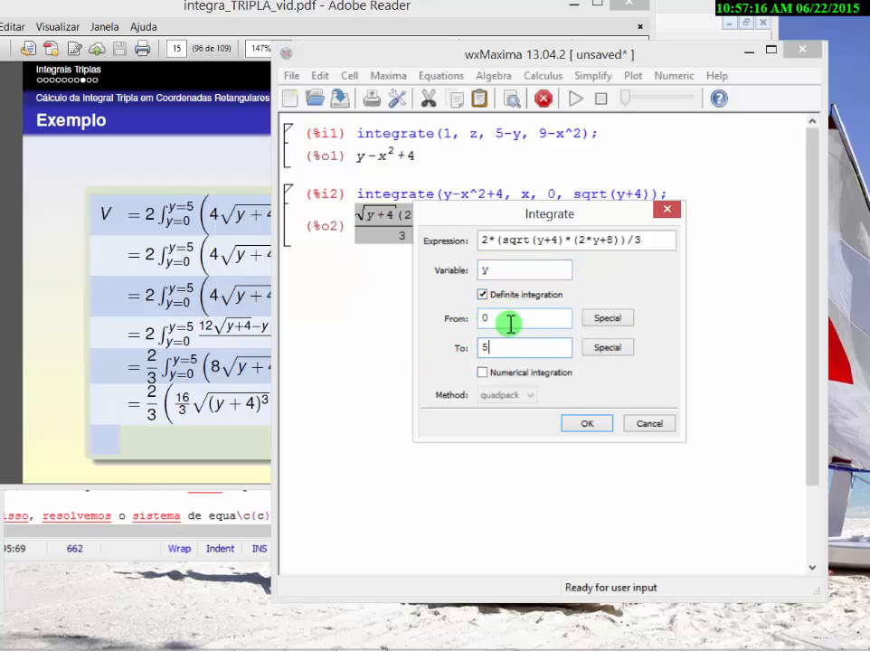
key("Return")
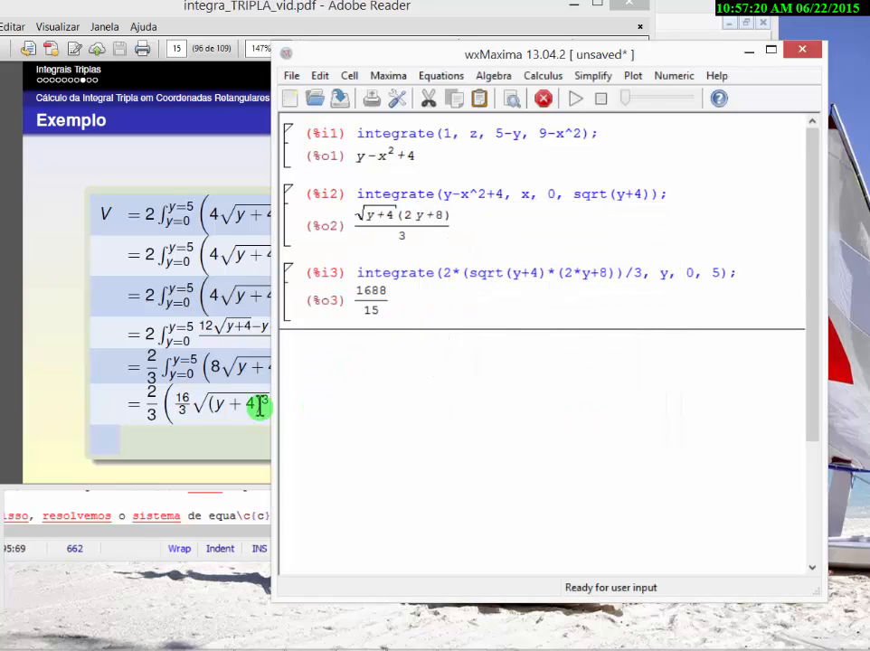
- Check the computed volume against the last line of the derivation on the Adobe Reader slide
left_click(247, 439)
scroll(248, 439, "down", 1)
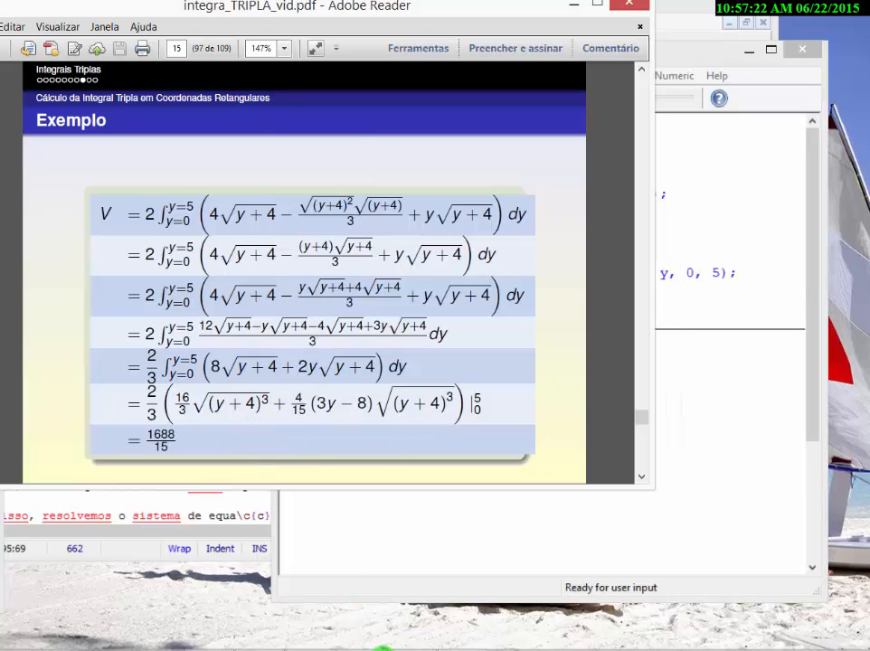
left_click(433, 650)
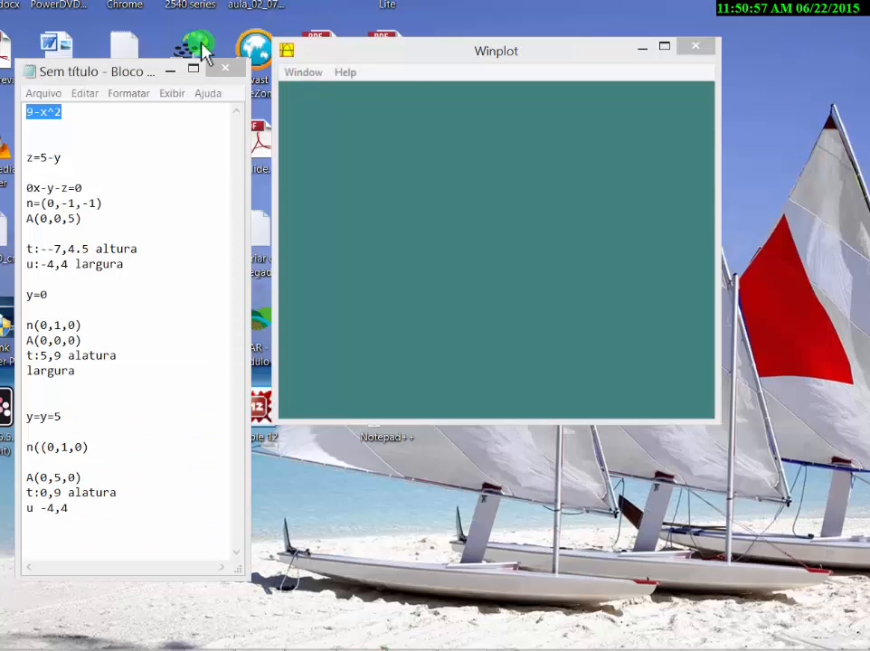
- Open a 3-dim graph window in Winplot and enter 9-x^2 from the Notepad notes as an explicit z surface
left_click(305, 72)
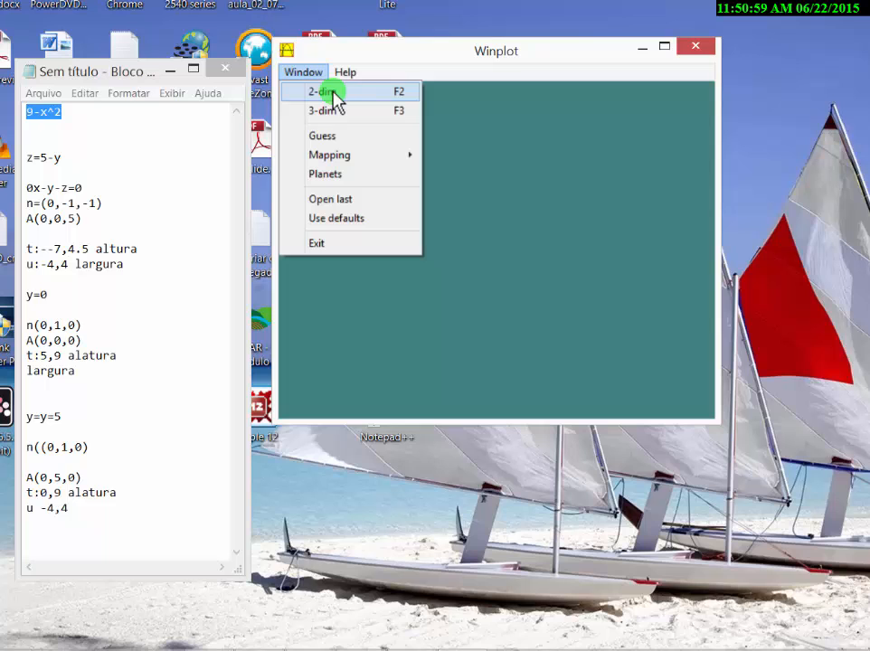
left_click(330, 110)
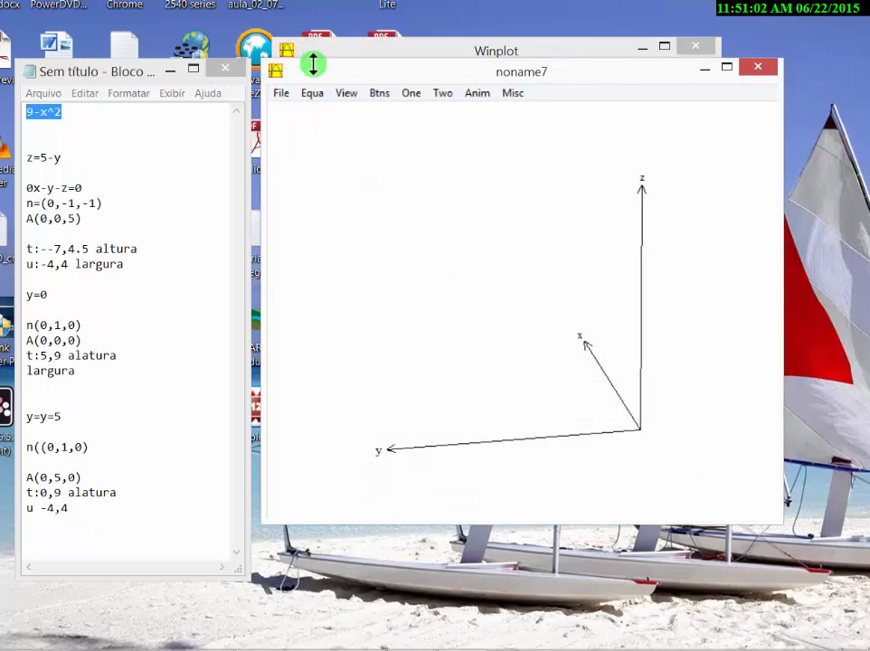
left_click(312, 92)
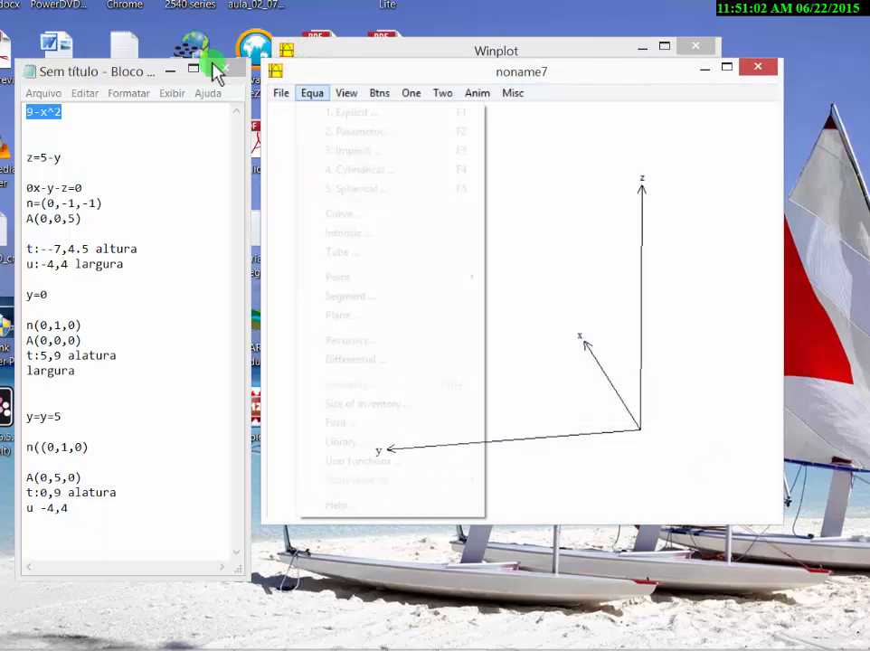
left_click(336, 112)
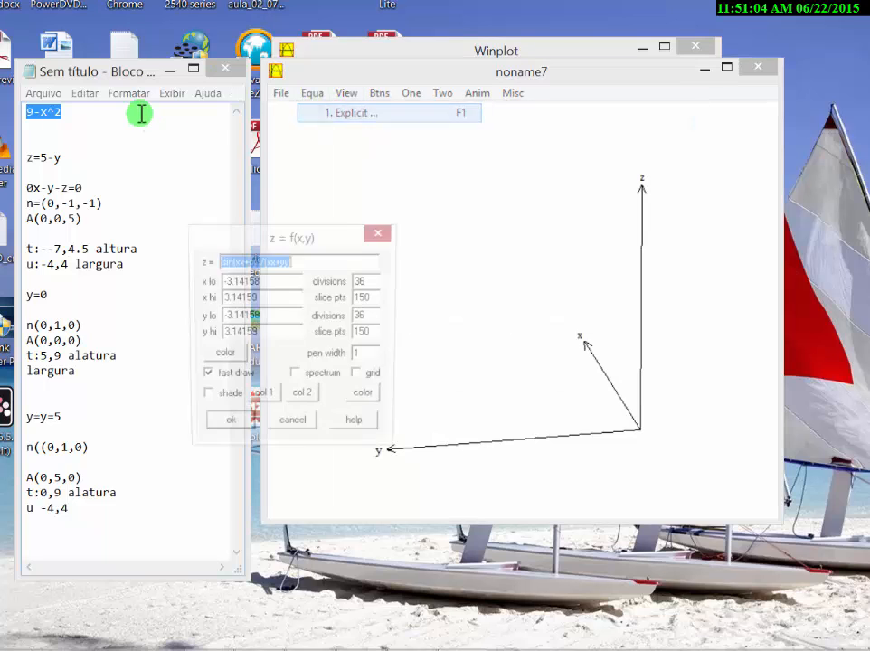
left_click_drag(106, 111, 3, 136)
key("ctrl+c")
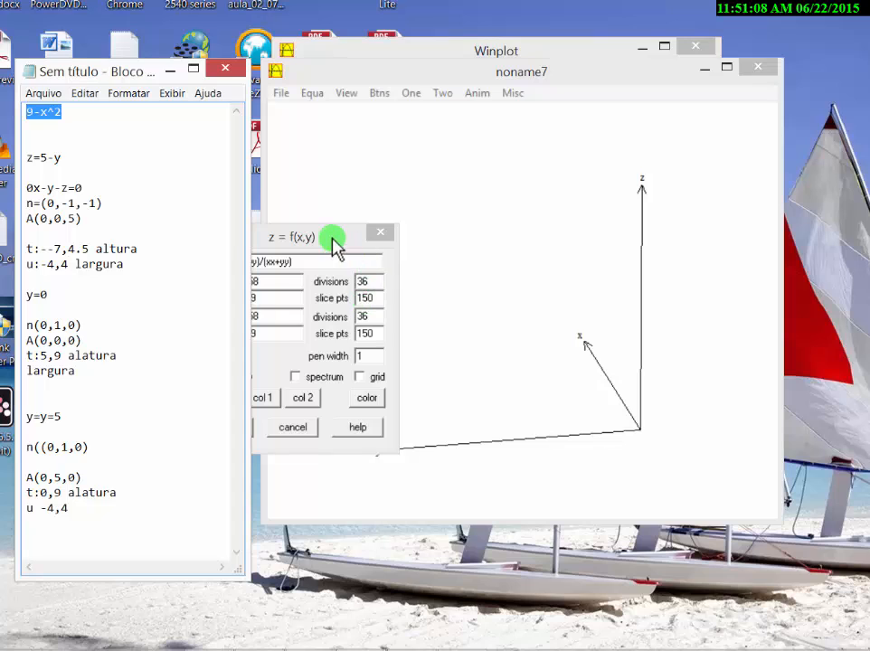
left_click_drag(334, 240, 408, 229)
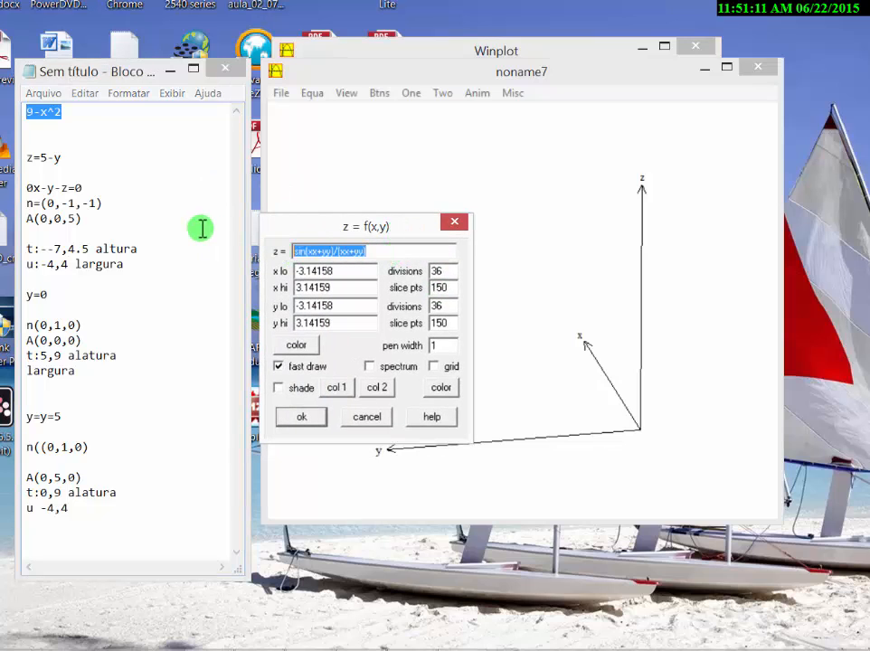
key("ctrl+v")
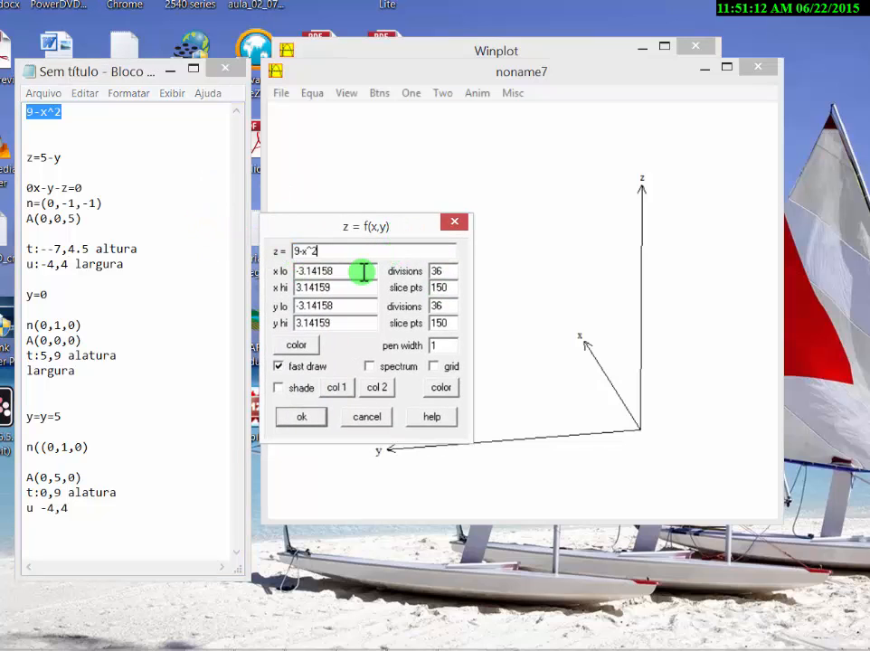
- Set the surface's domain to x from -3 to 3 and y from -2 to 5
double_click(294, 277)
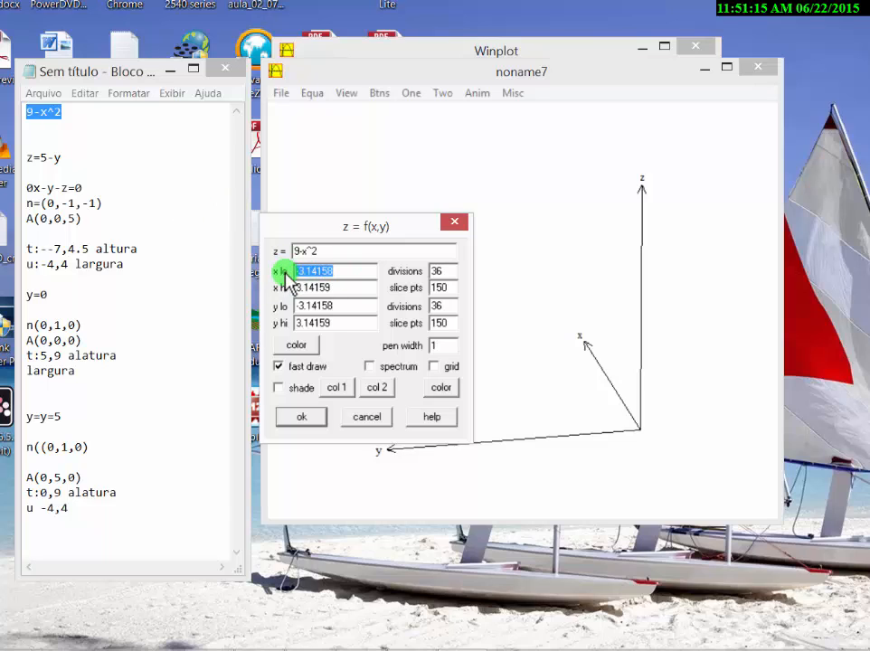
type("-3")
double_click(332, 288)
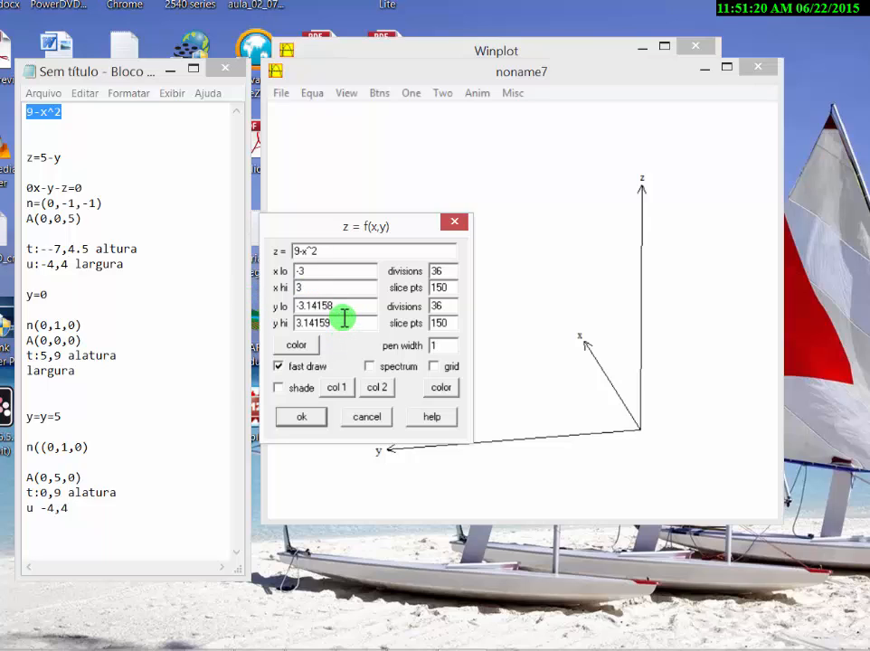
left_click_drag(344, 314, 223, 299)
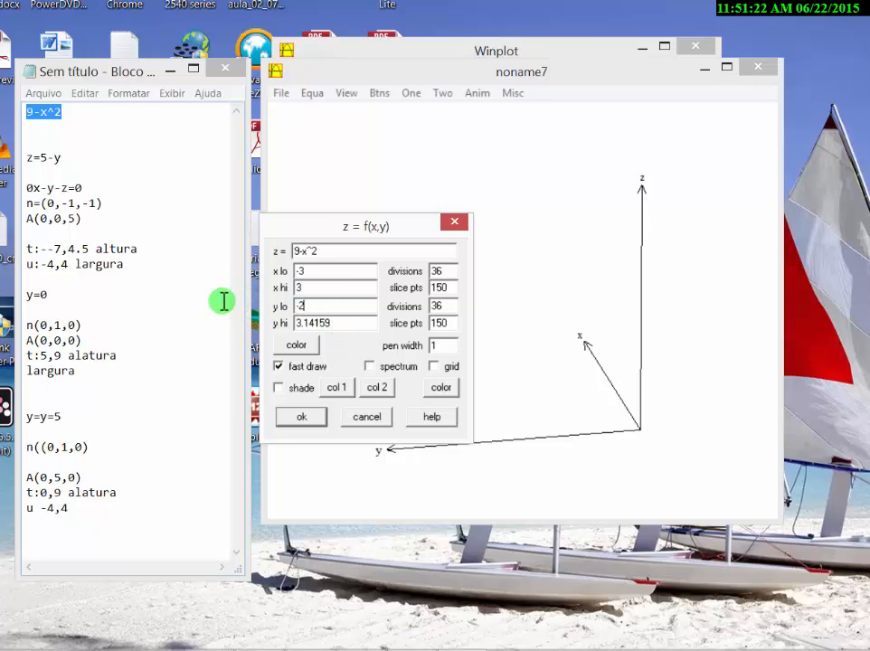
left_click_drag(348, 323, 248, 344)
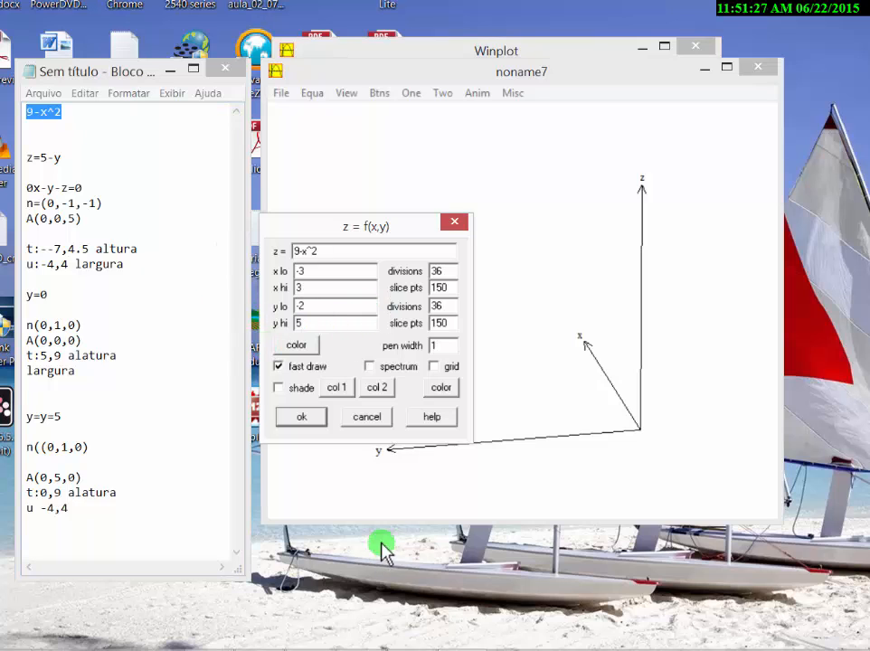
- Plot the 9-x^2 surface and define a new plane with normal (0,-1,-1) through point (0,0,5)
left_click(316, 421)
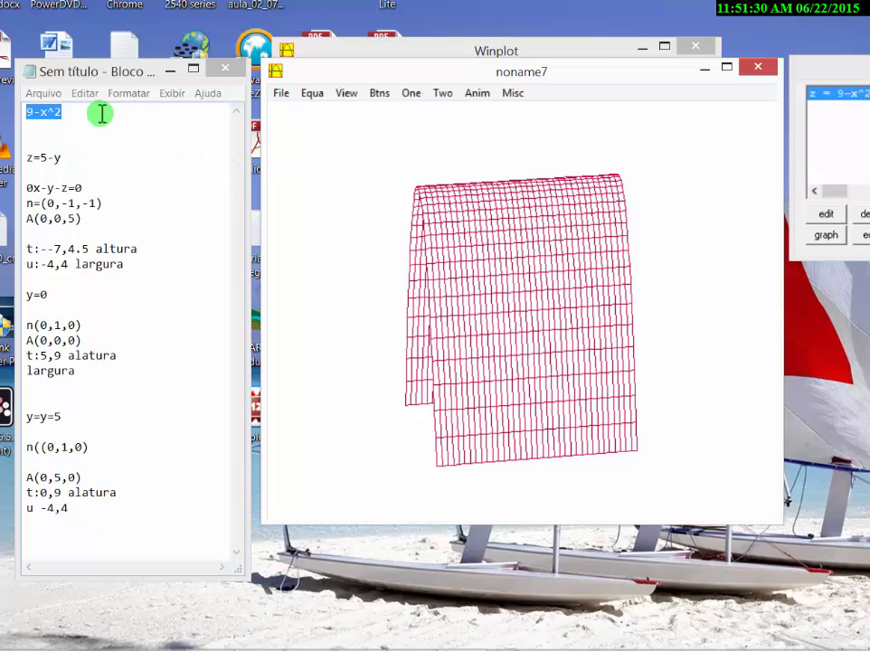
left_click(315, 93)
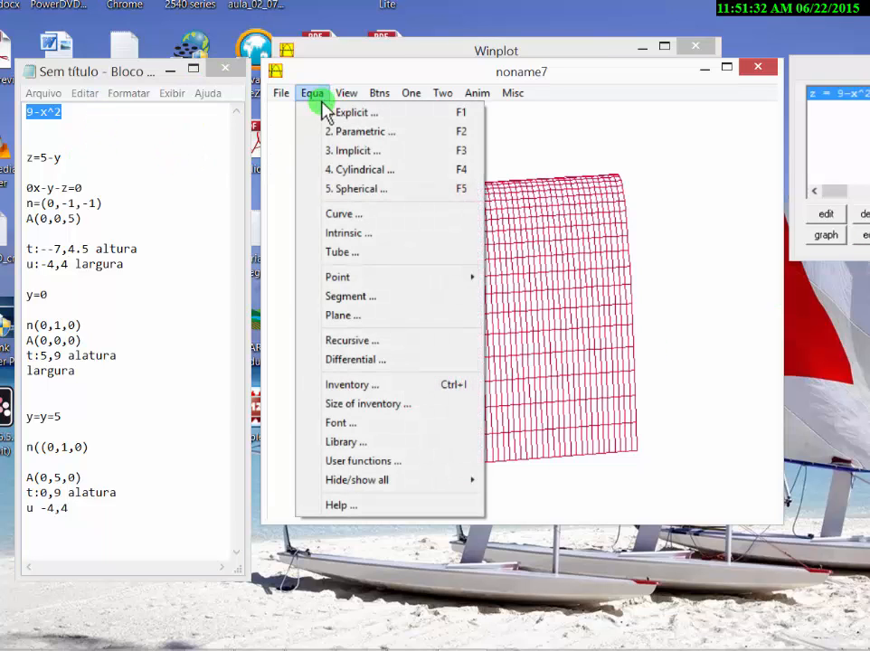
left_click(340, 316)
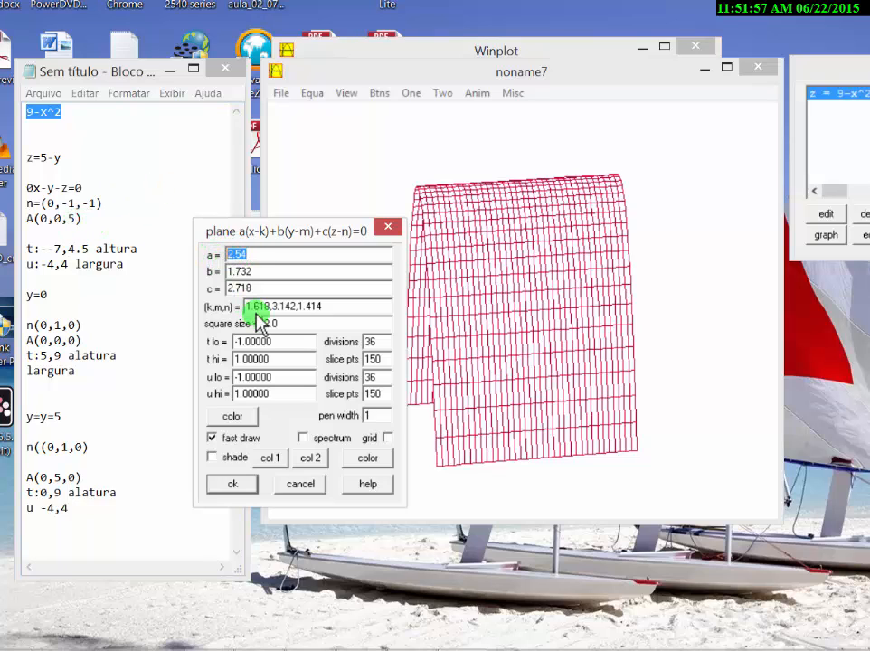
key("Tab")
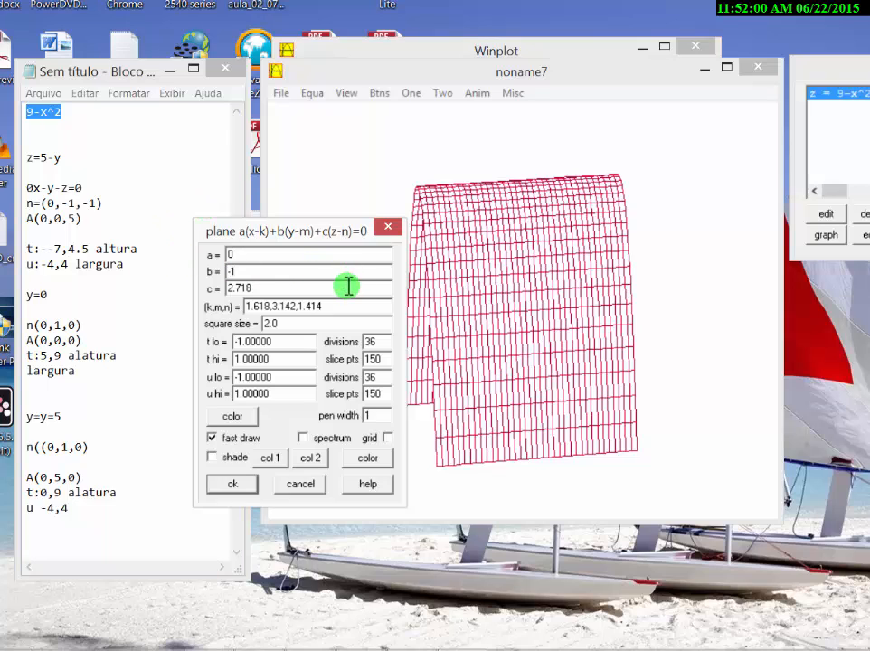
key("Tab")
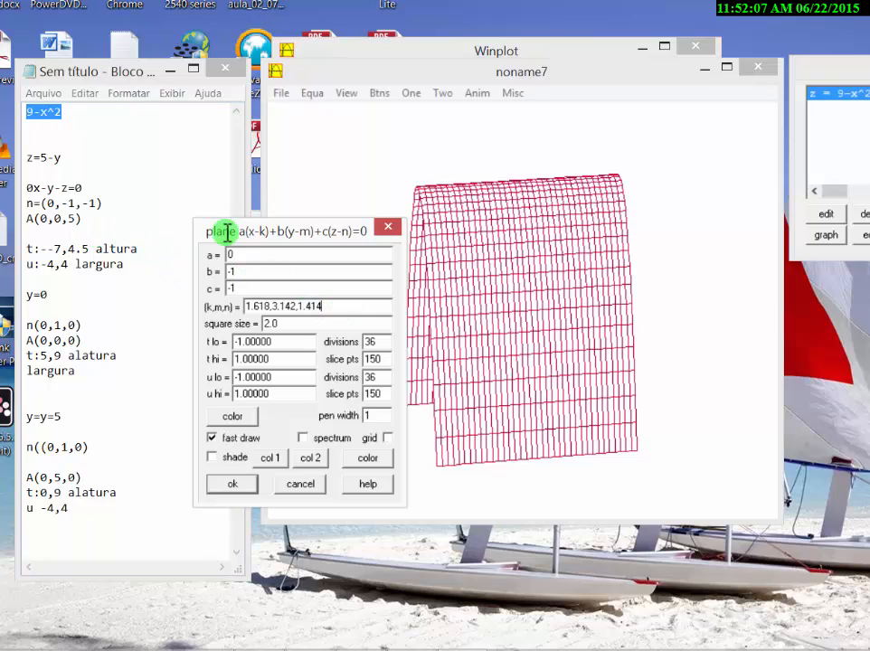
key("Tab")
type("0")
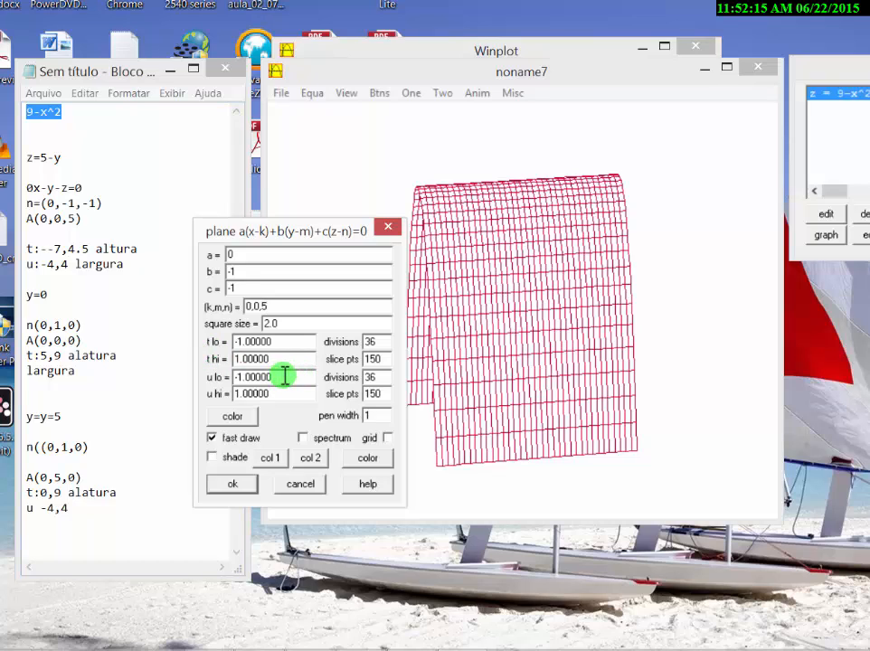
- Limit the slanted plane to t from -7 to 4.5 and u from -4 to 4, and plot it
left_click_drag(277, 340, 200, 340)
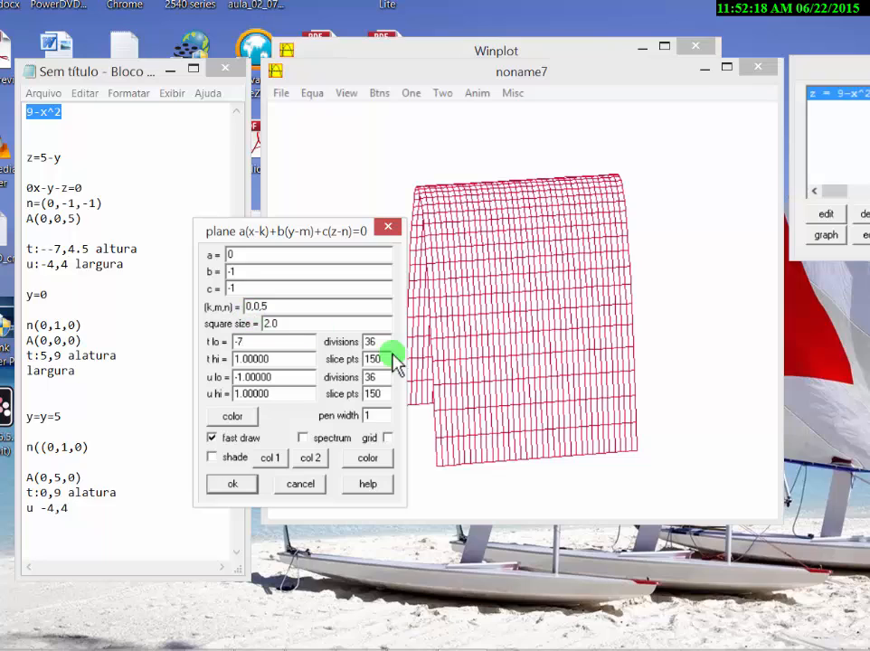
left_click(287, 362)
left_click_drag(286, 362, 186, 330)
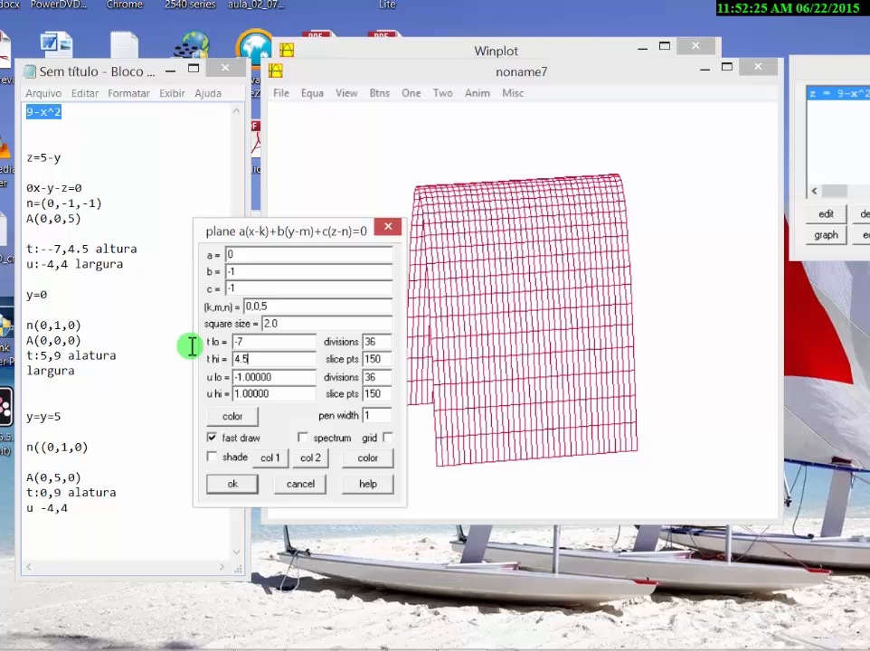
type("4.5")
left_click(252, 375)
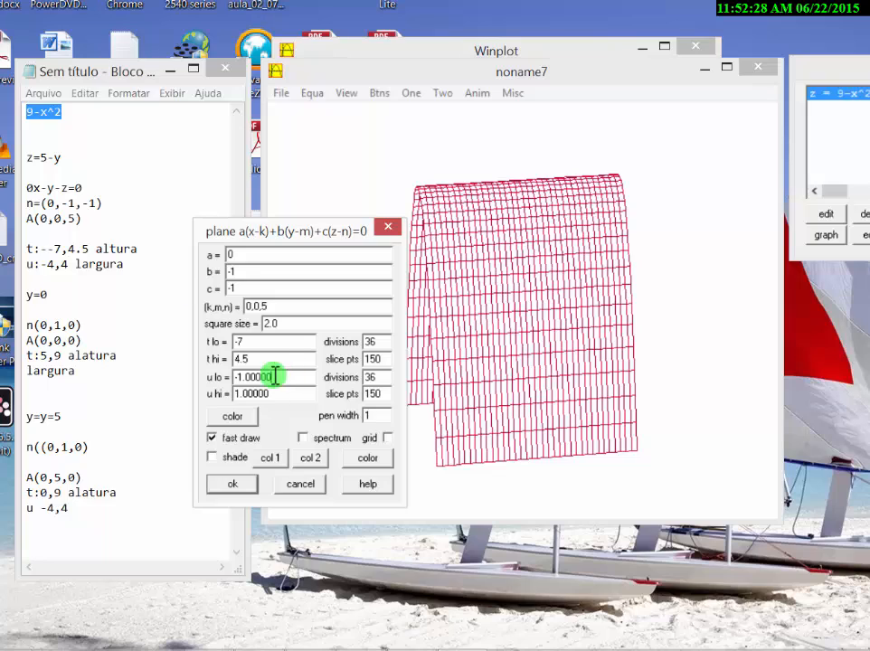
left_click_drag(276, 375, 124, 350)
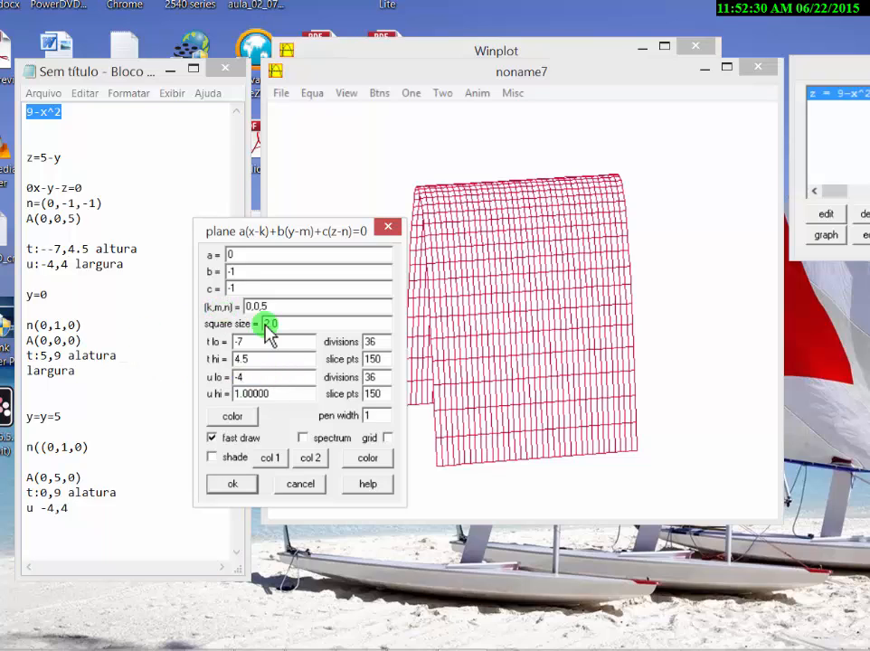
left_click_drag(282, 398, 144, 380)
type("4")
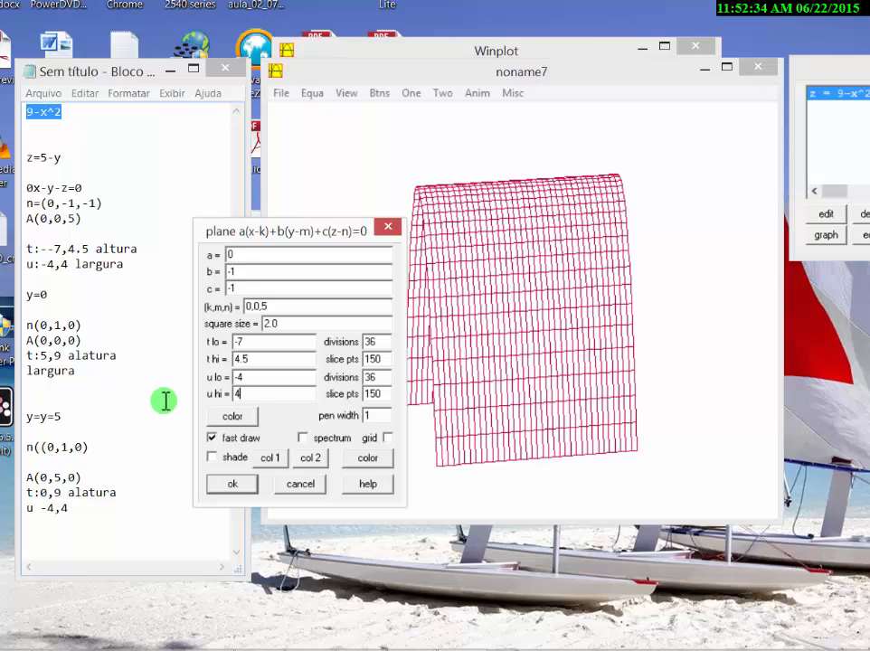
left_click(231, 485)
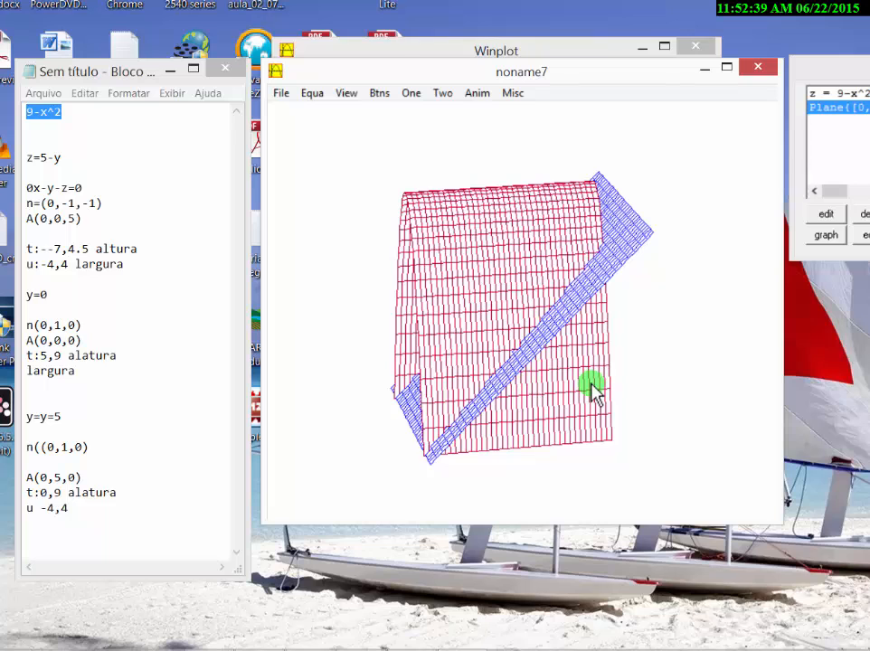
- Display the coordinate axes in the 3D graph
key("Right")
key("Right")
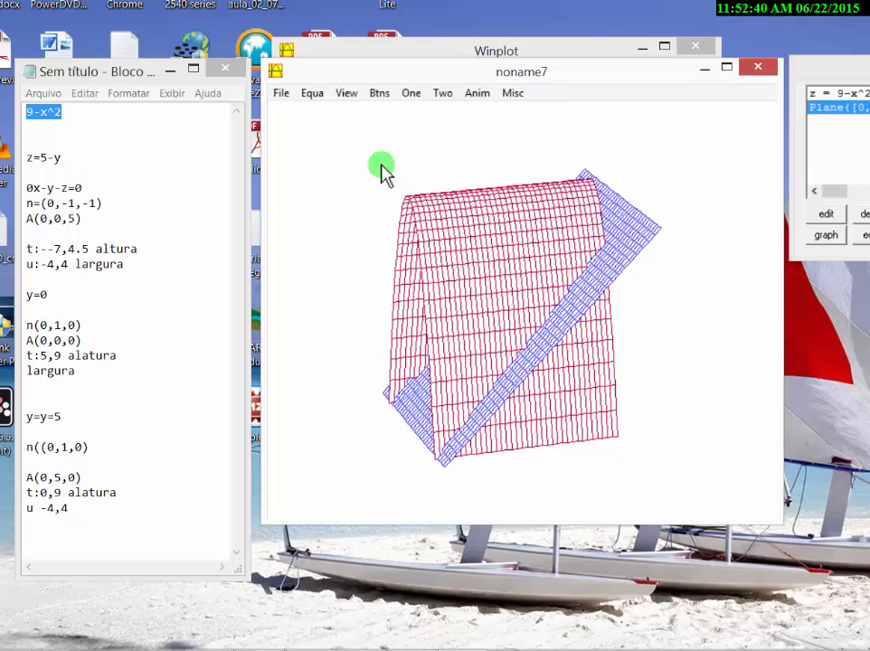
left_click(348, 94)
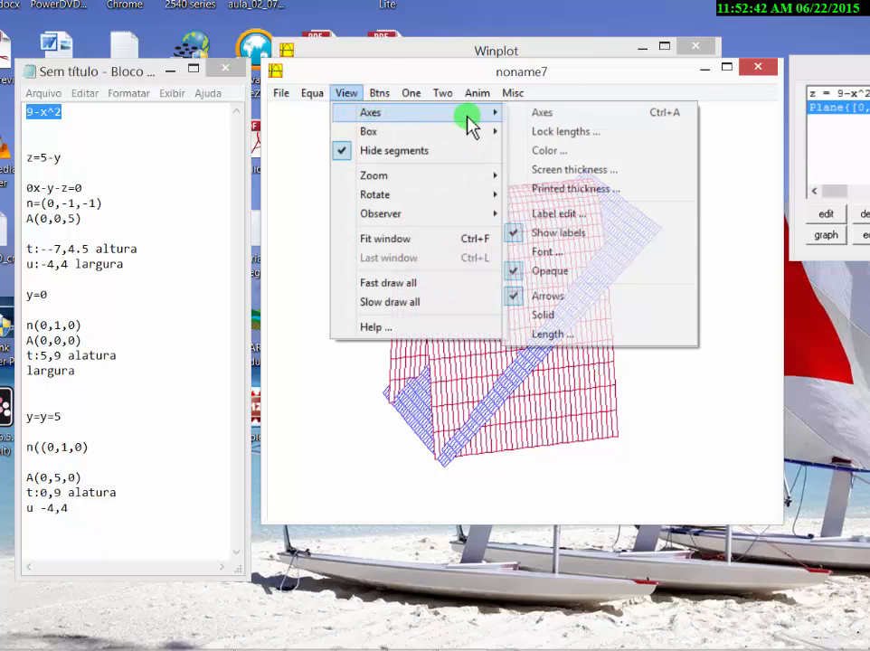
left_click(538, 112)
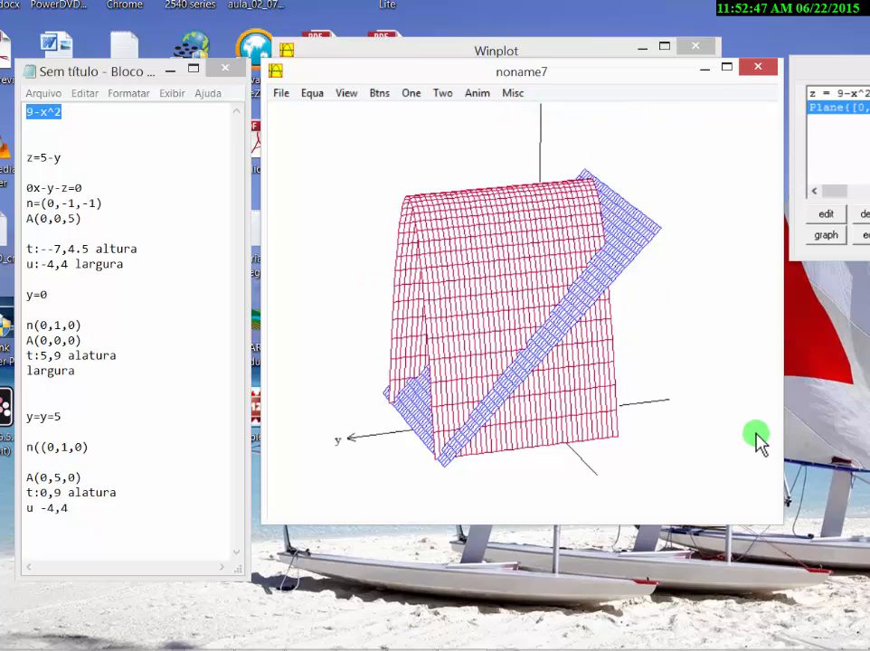
- Rotate the graph around the vertical axis to examine how the slanted plane cuts the parabolic surface
key("Left")
key("Left")
key("Left")
key("Left")
key("Right")
key("Right")
key("Right")
key("Right")
key("Right")
key("Right")
key("Right")
key("Right")
key("Right")
key("Right")
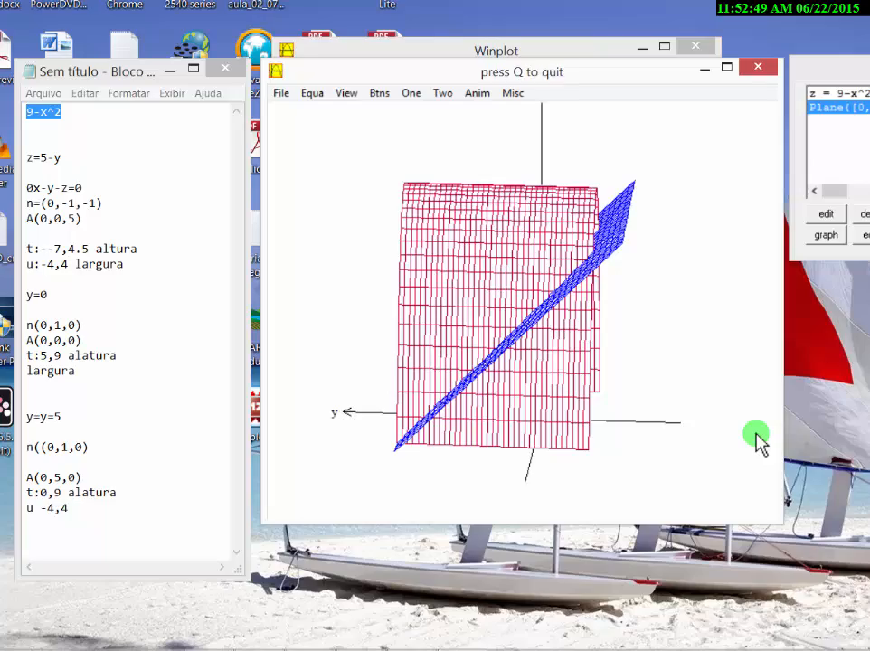
key("Right")
key("Right")
key("Right")
key("Right")
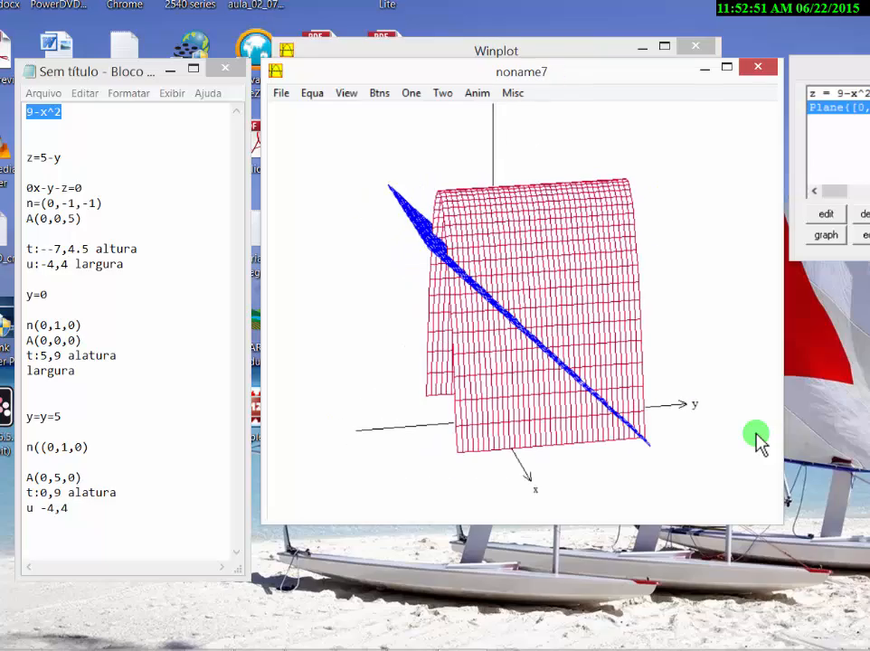
key("Left")
key("Left")
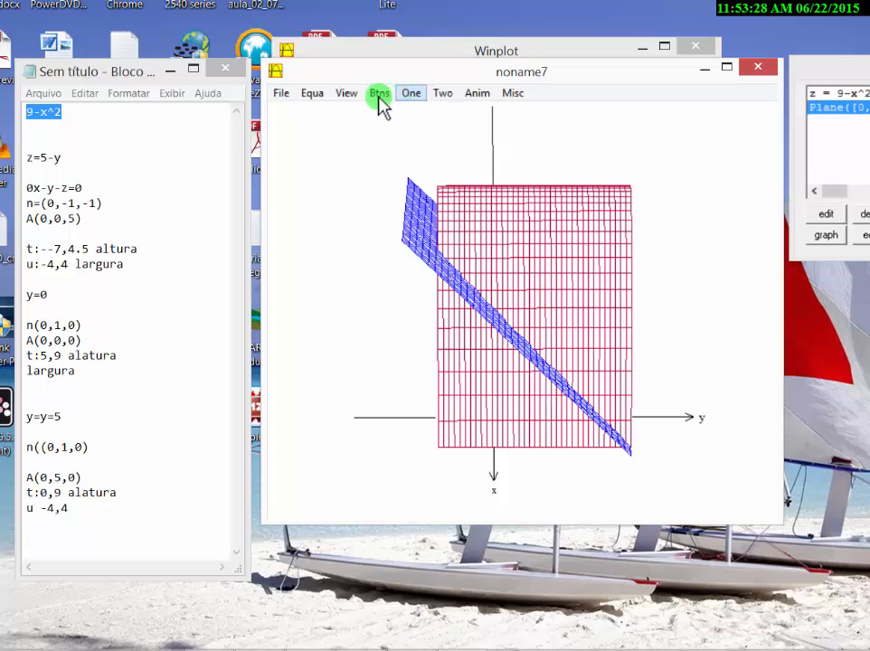
- Define another plane for y=0 with coefficients a=0, b=1, c=0 through point (0,0,0)
left_click(309, 93)
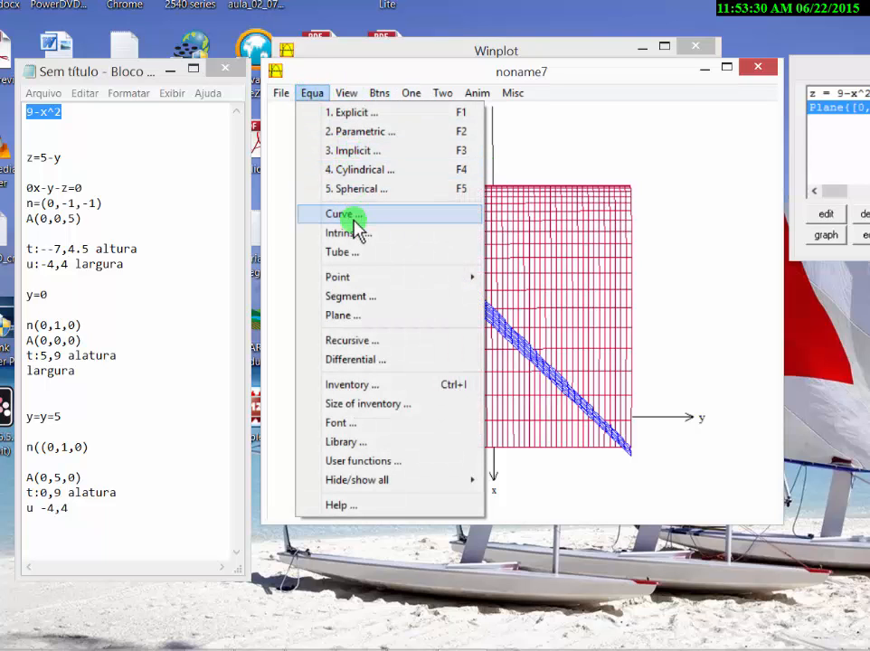
mouse_move(343, 281)
left_click(343, 314)
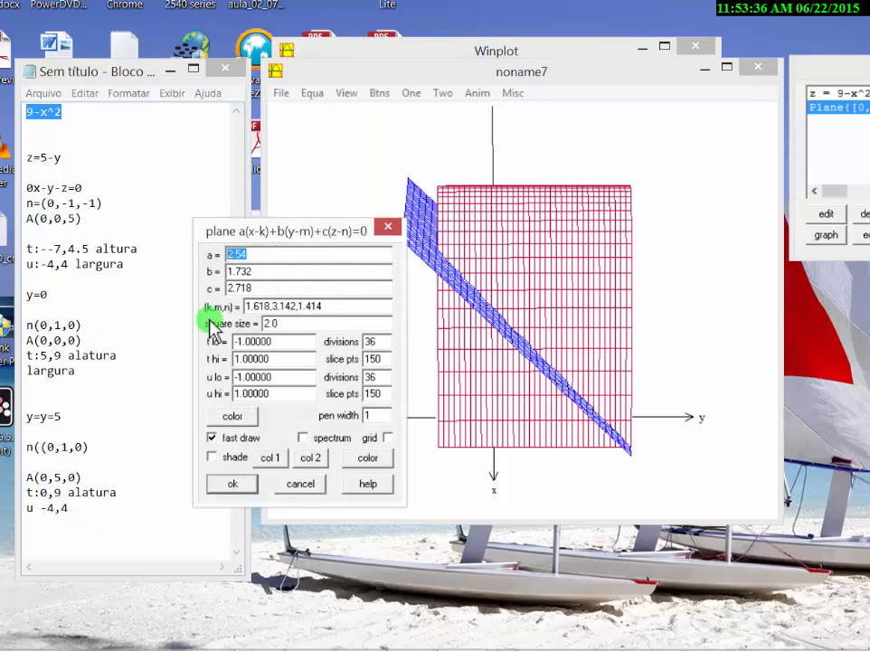
type("0")
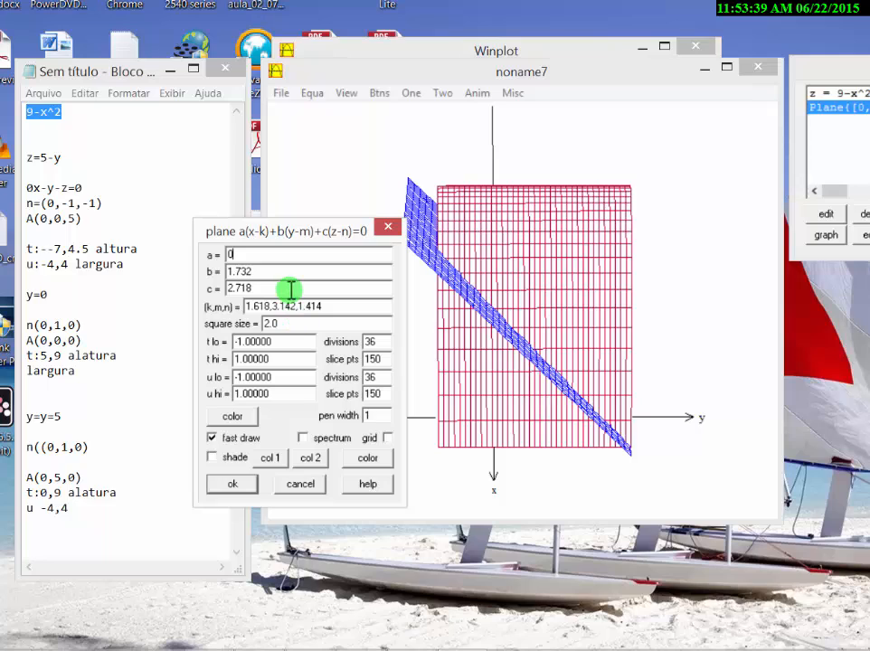
left_click(285, 283)
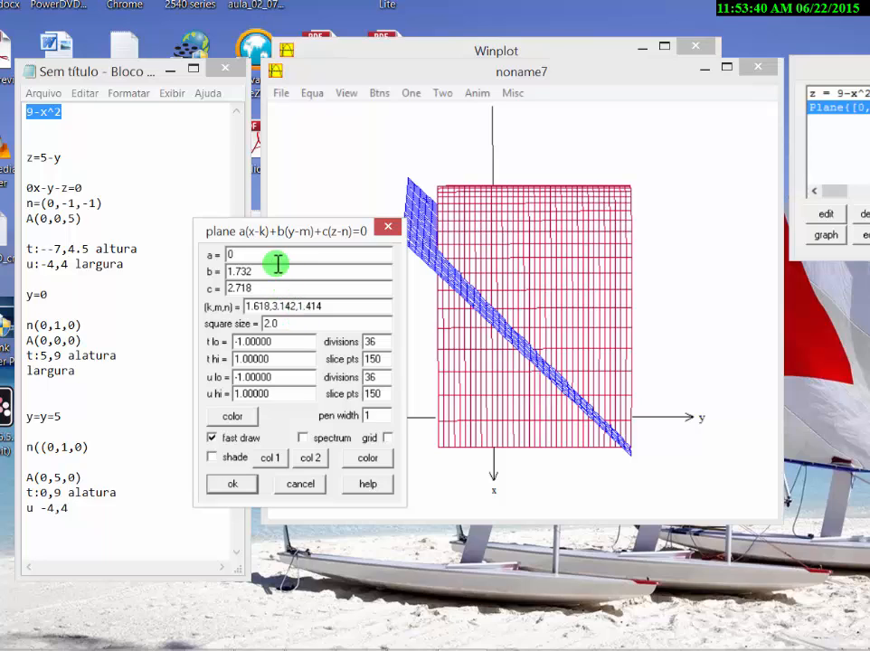
key("shift+Tab")
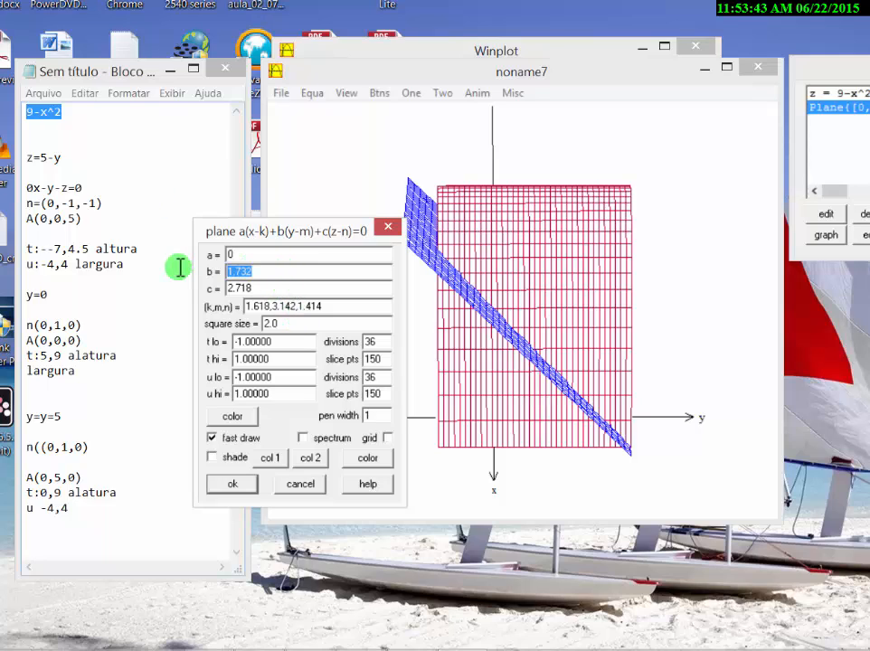
type("1")
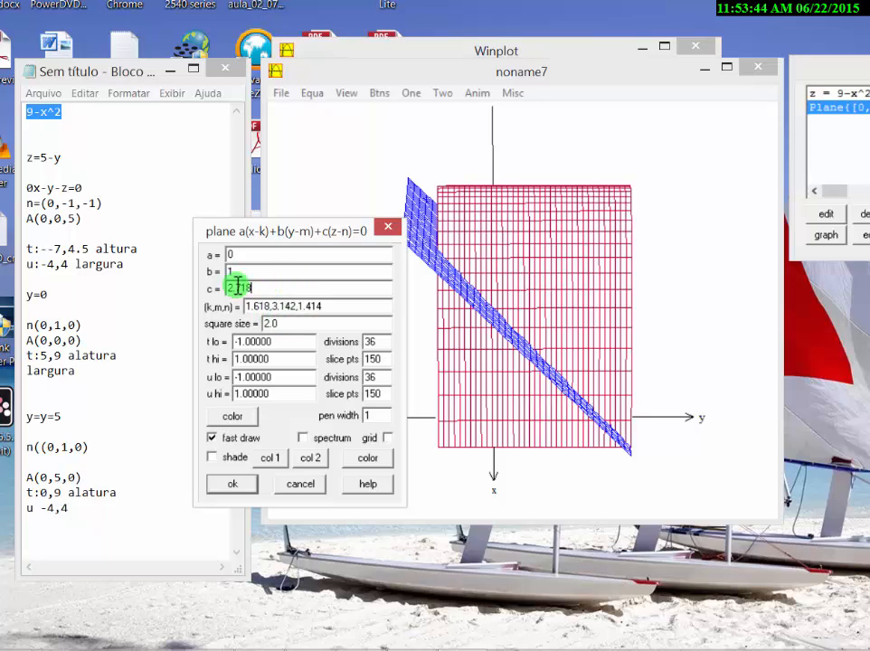
double_click(237, 287)
type("0")
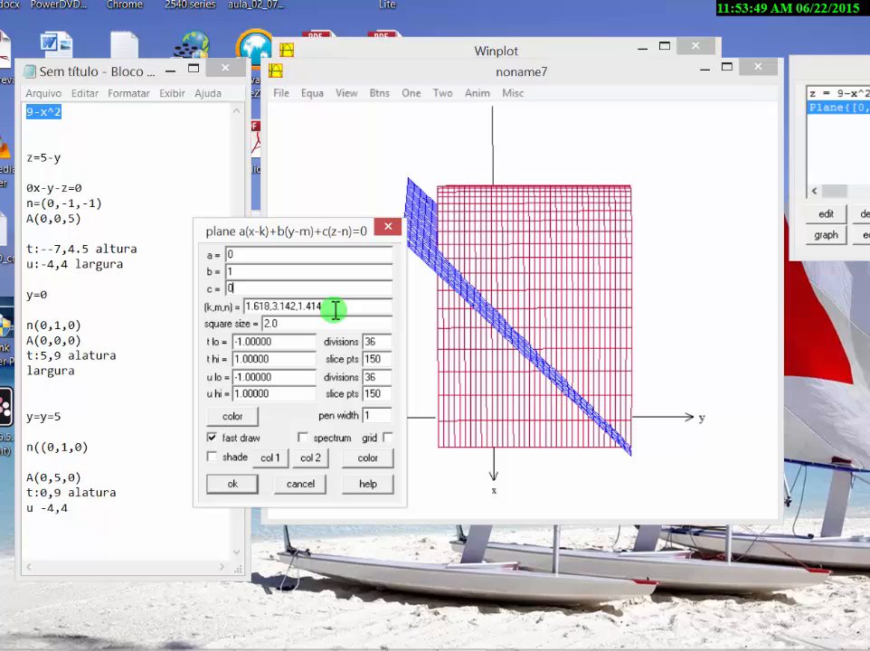
left_click_drag(333, 309, 217, 305)
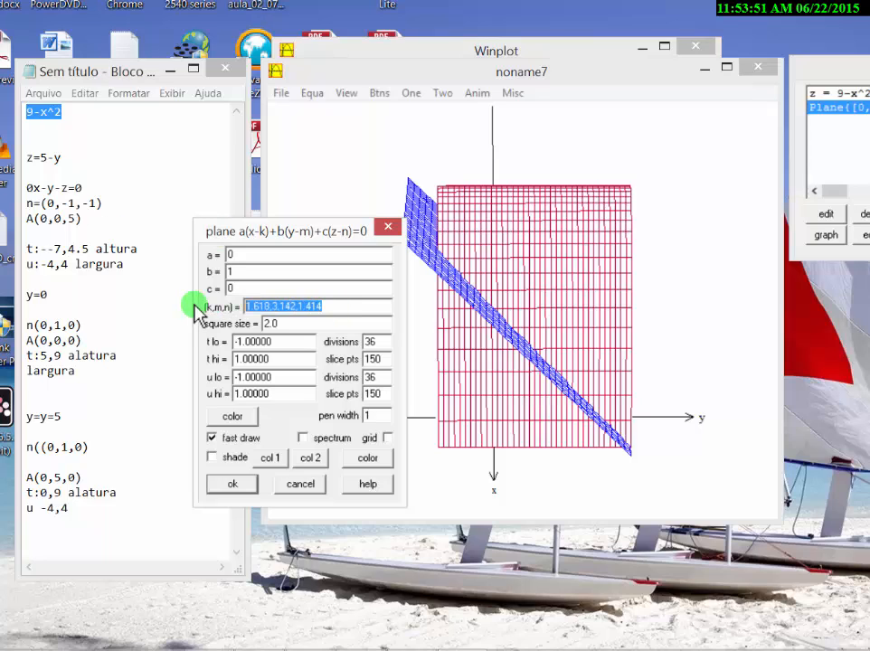
type("0,0,0")
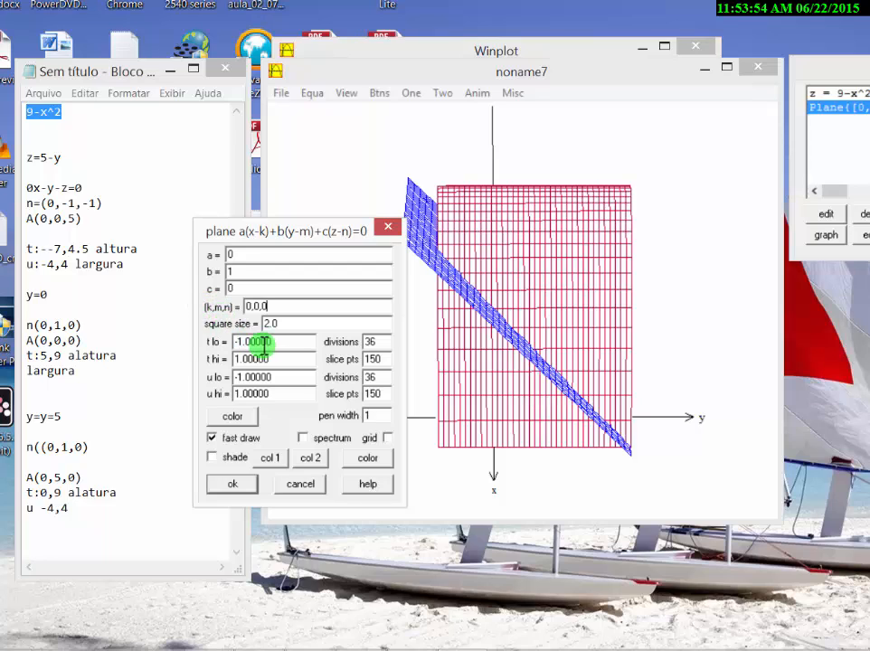
- Limit the y=0 plane to t from 5 to 9 and u from -4.5 to 4.5, and plot it
left_click_drag(299, 341, 189, 342)
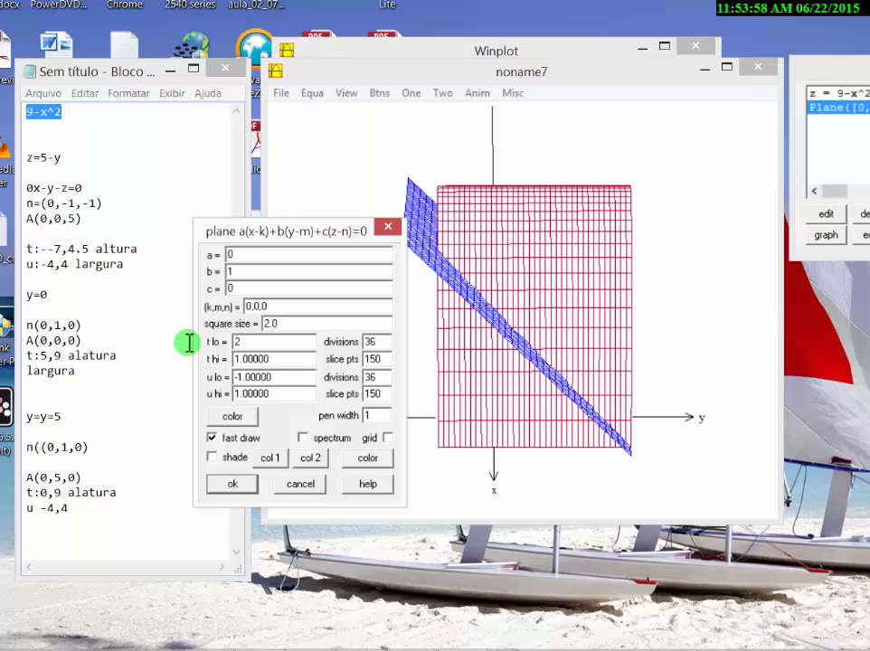
type("5")
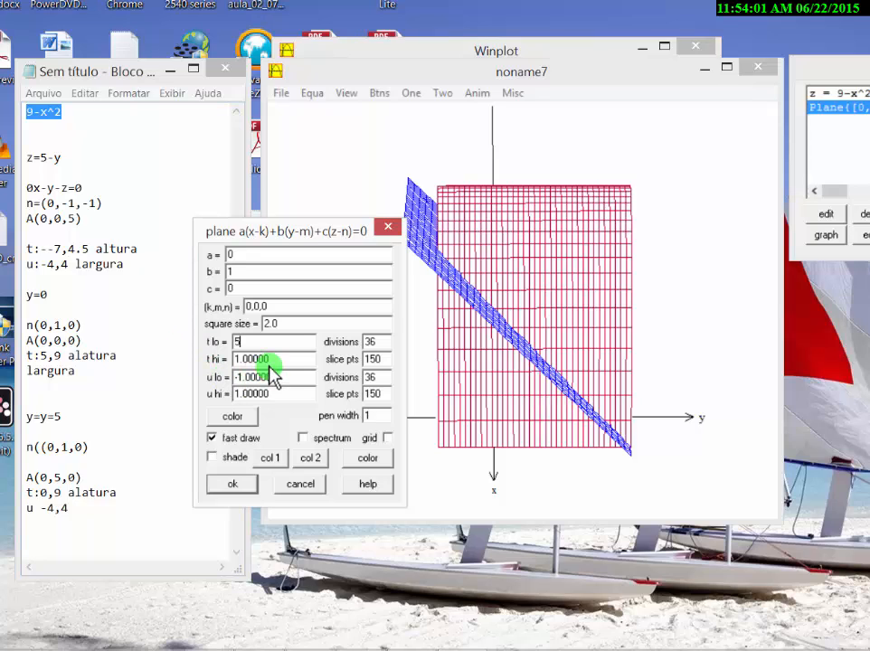
left_click_drag(288, 358, 217, 359)
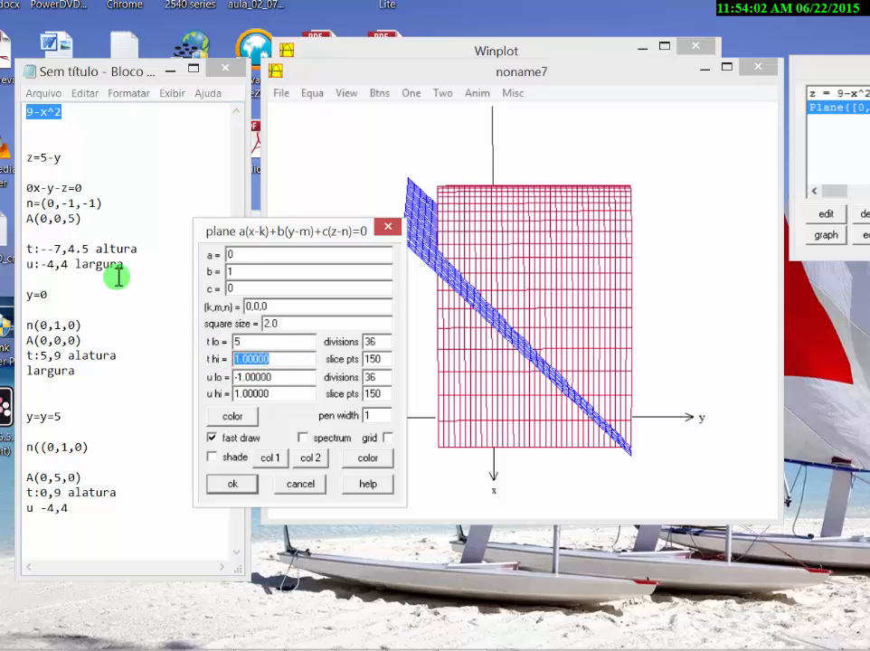
type("9")
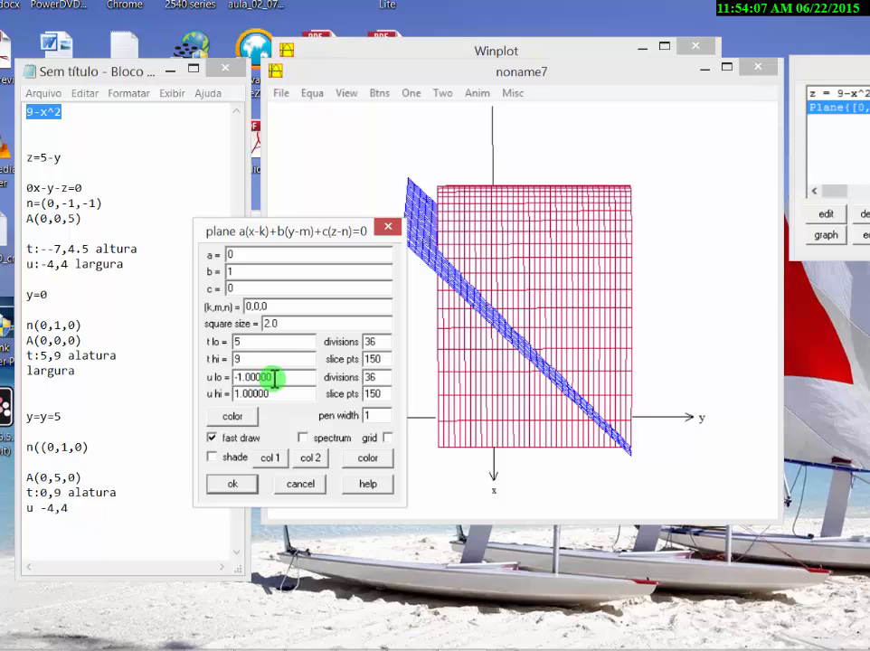
left_click_drag(274, 378, 221, 395)
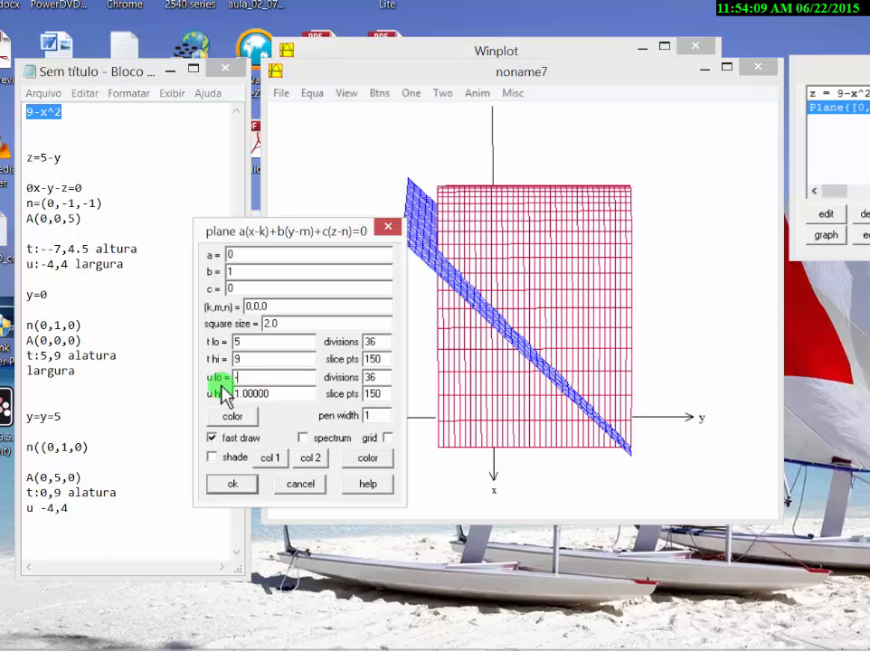
type("-4.5")
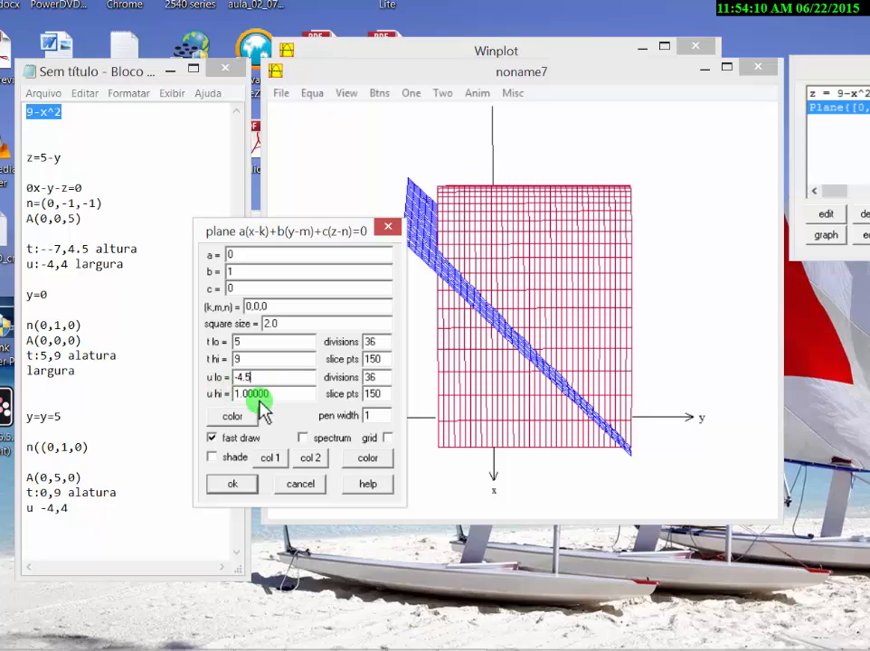
left_click_drag(272, 393, 213, 411)
type("4.5")
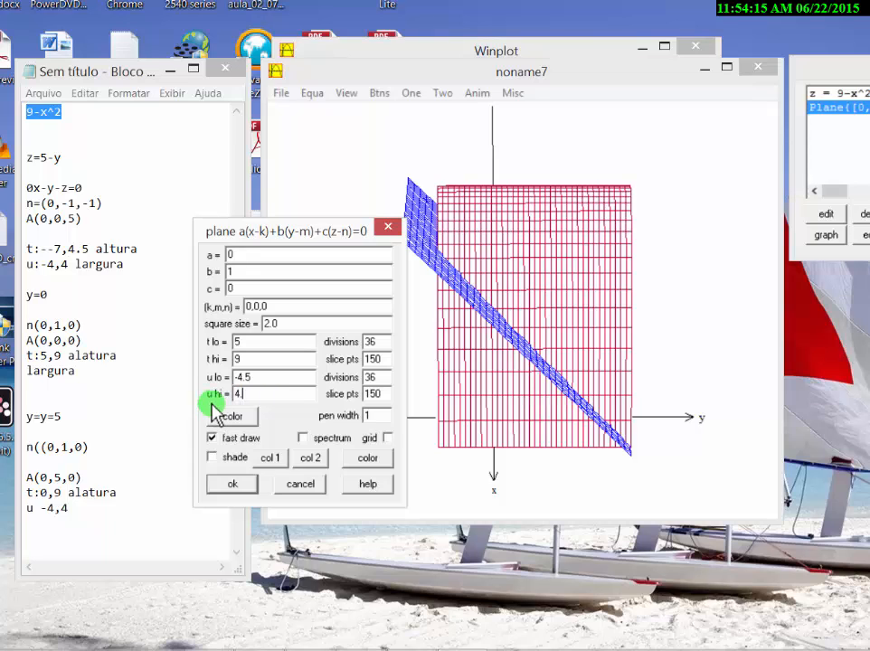
left_click(237, 482)
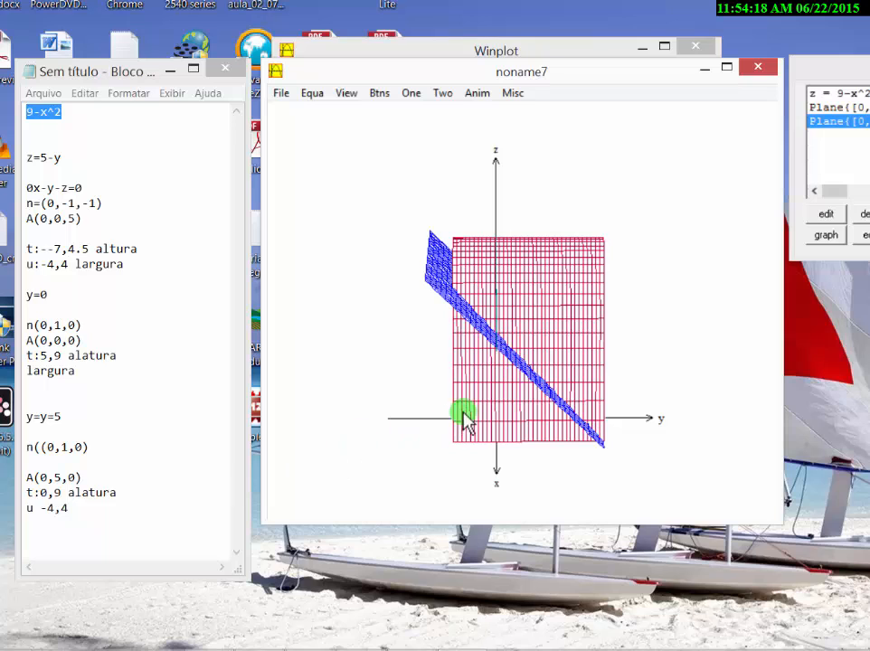
- Define a plane for y=5 with coefficients a=0, b=1, c=0 through point (0,5,0)
key("Left")
key("Left")
key("Left")
key("Left")
key("Left")
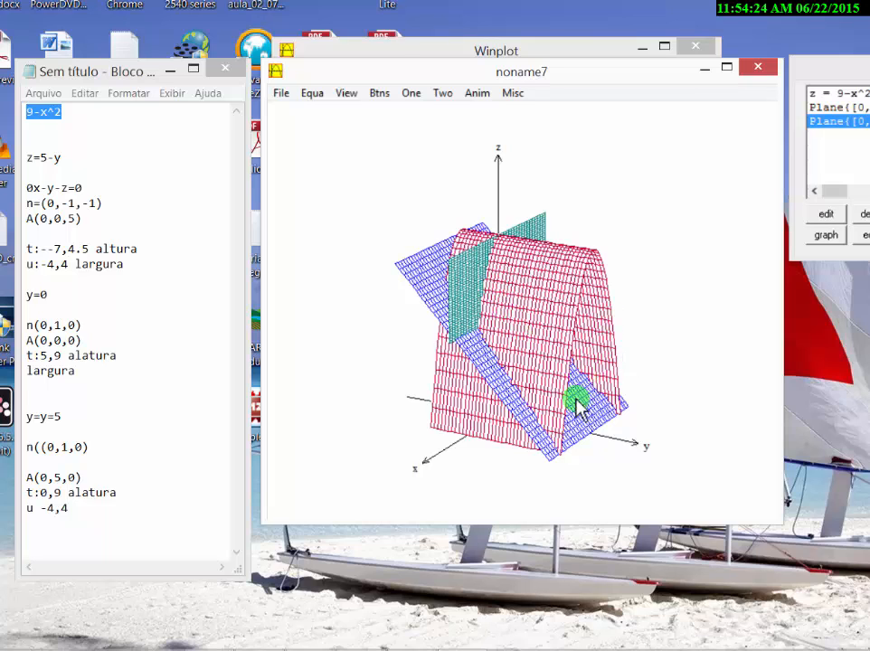
left_click(313, 96)
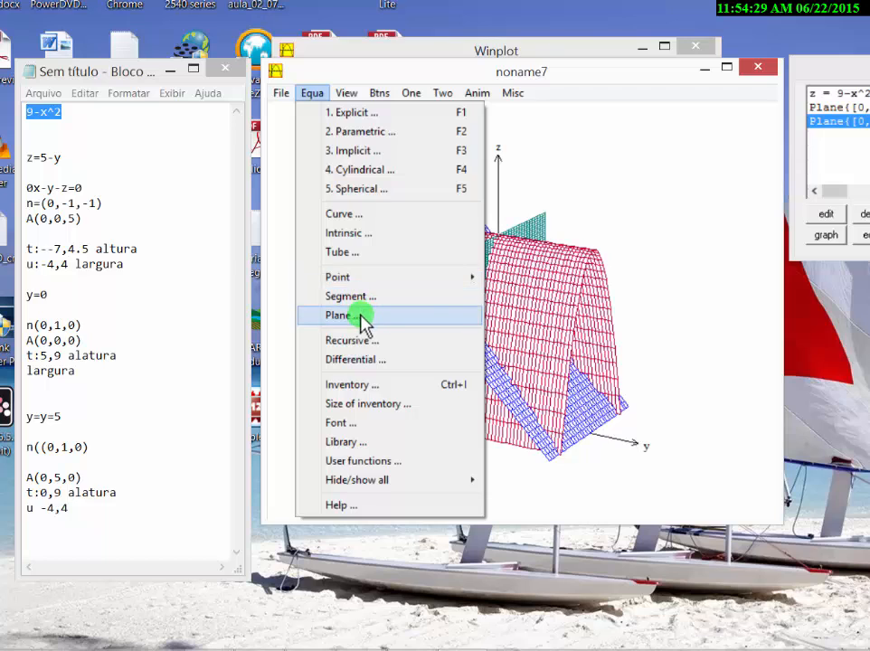
left_click(359, 316)
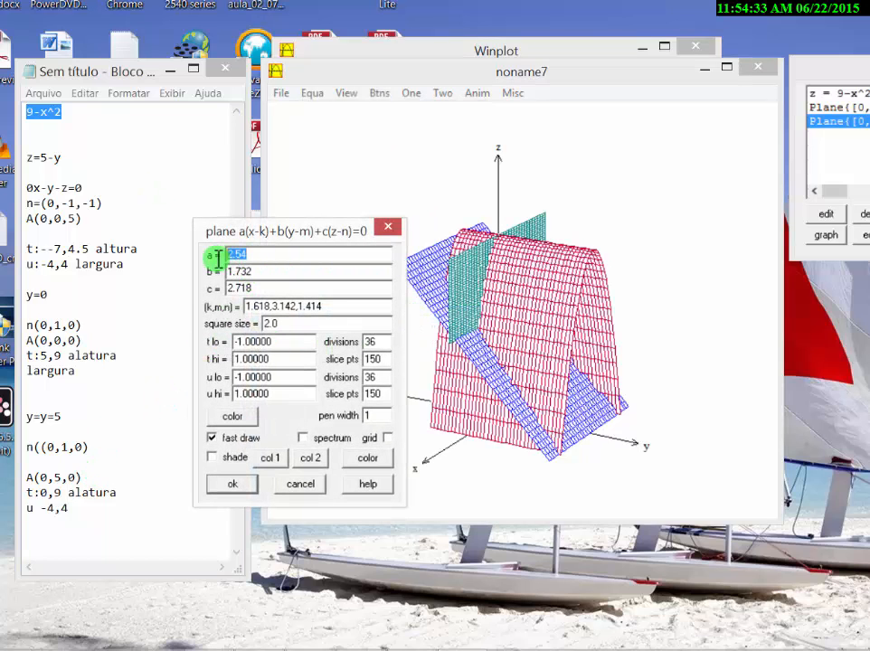
type("0")
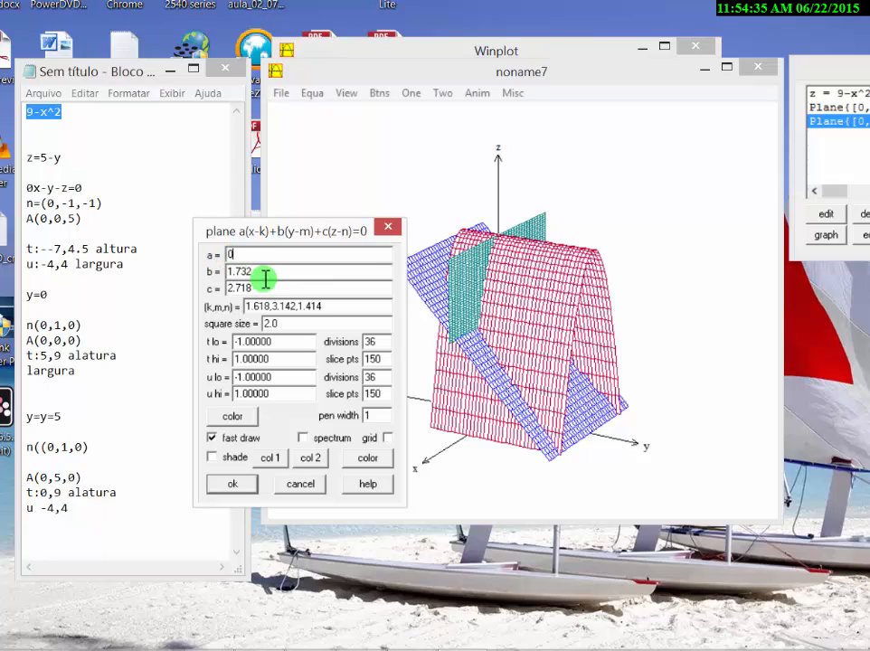
double_click(242, 273)
type("1")
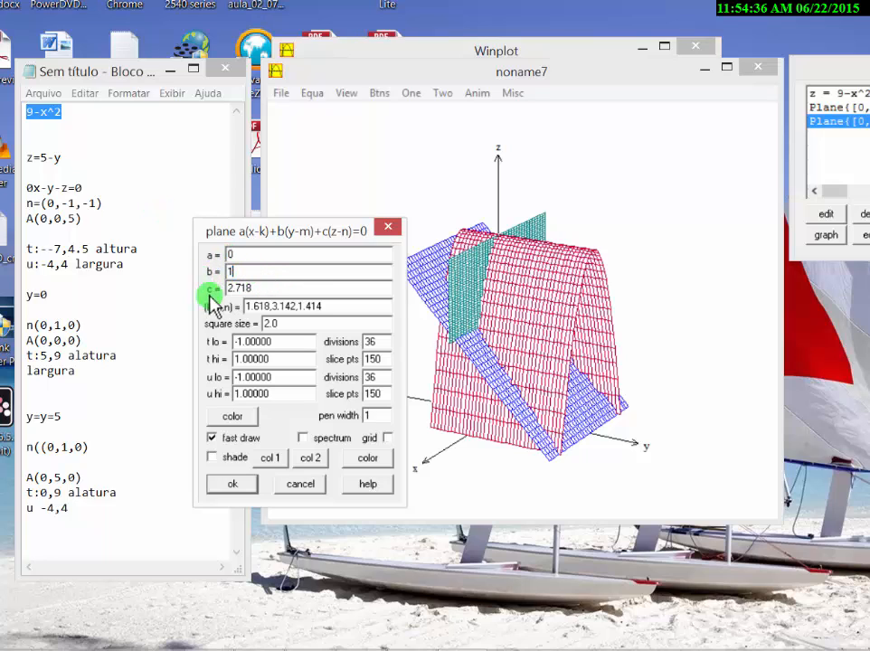
double_click(268, 284)
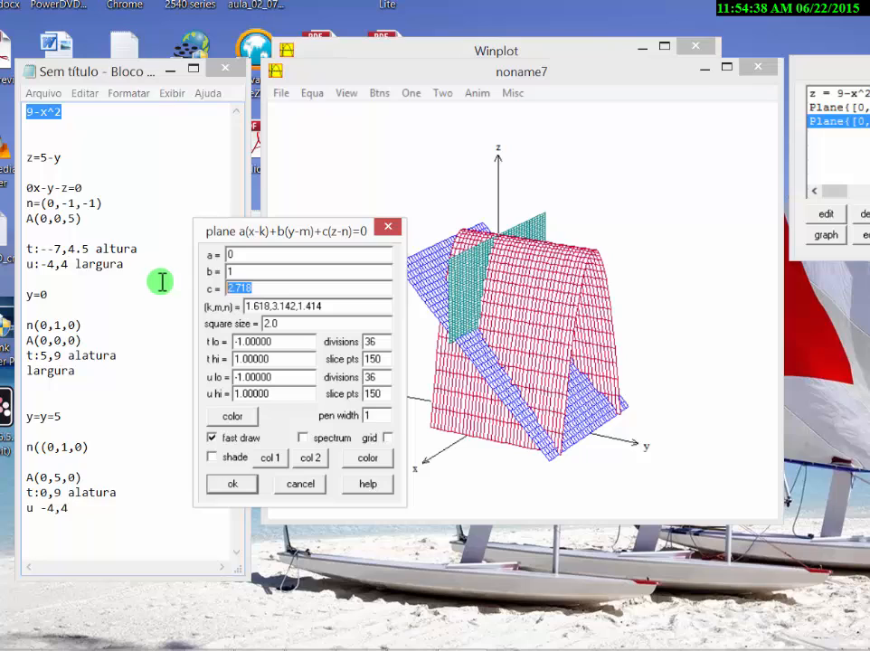
type("0")
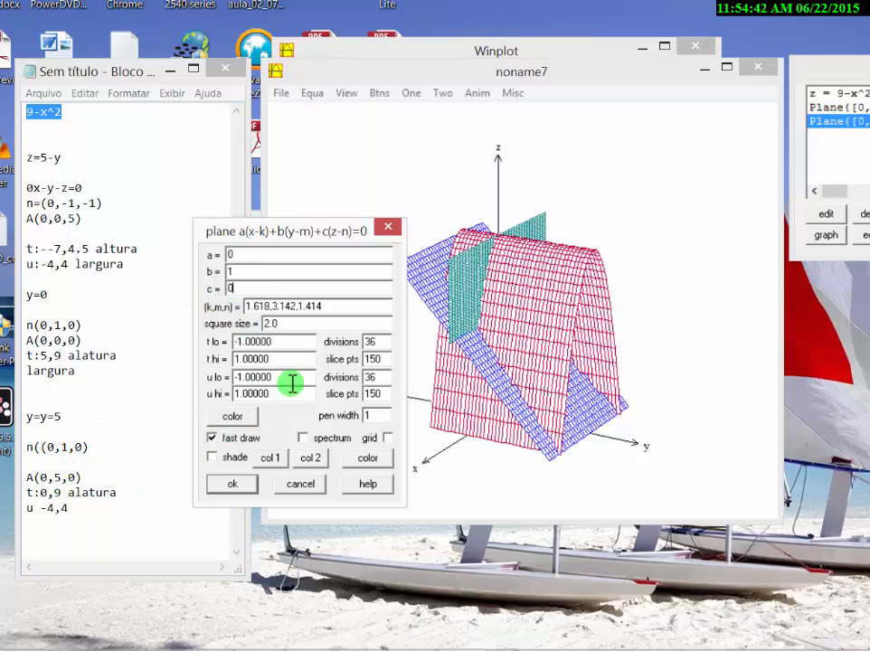
double_click(333, 306)
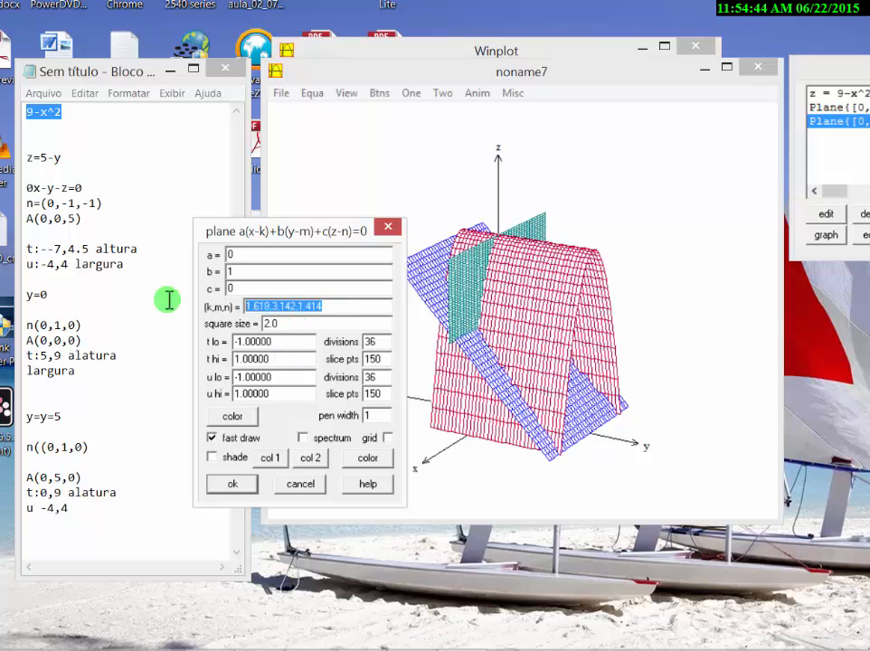
type("0")
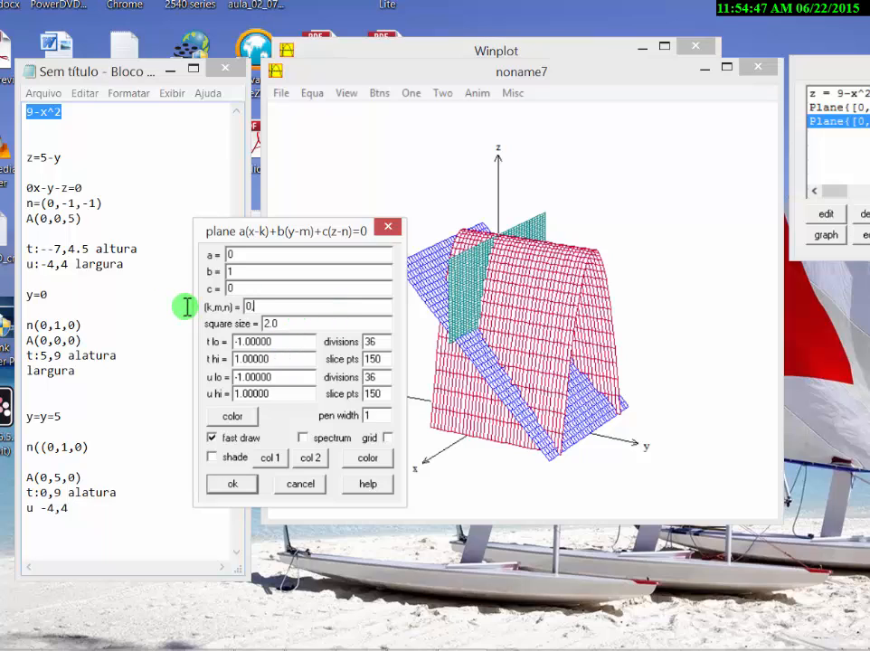
type(",5,0")
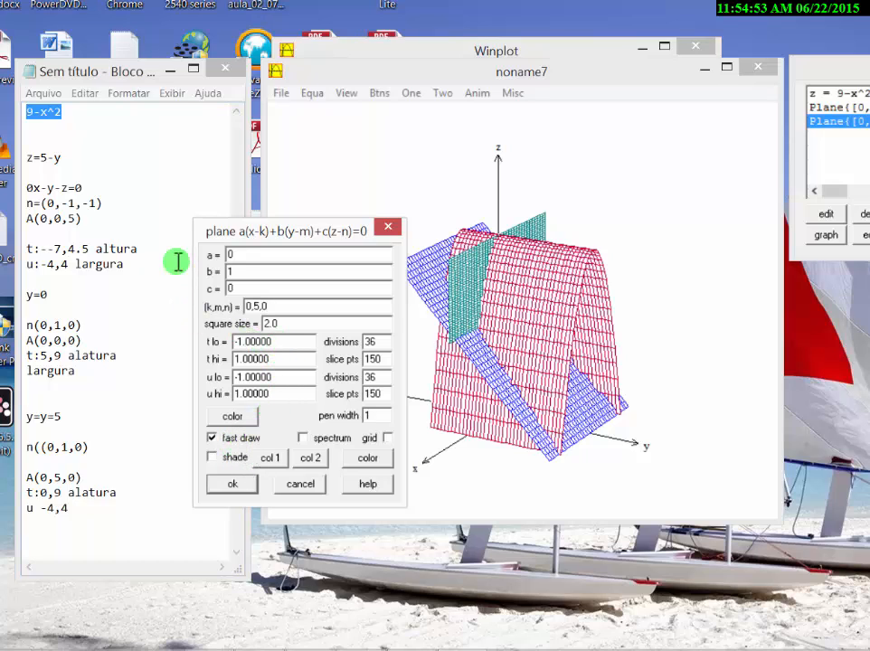
- Limit the y=5 plane to t from 0 to 9 and u from -4 to 4, and plot it
left_click_drag(279, 343, 208, 344)
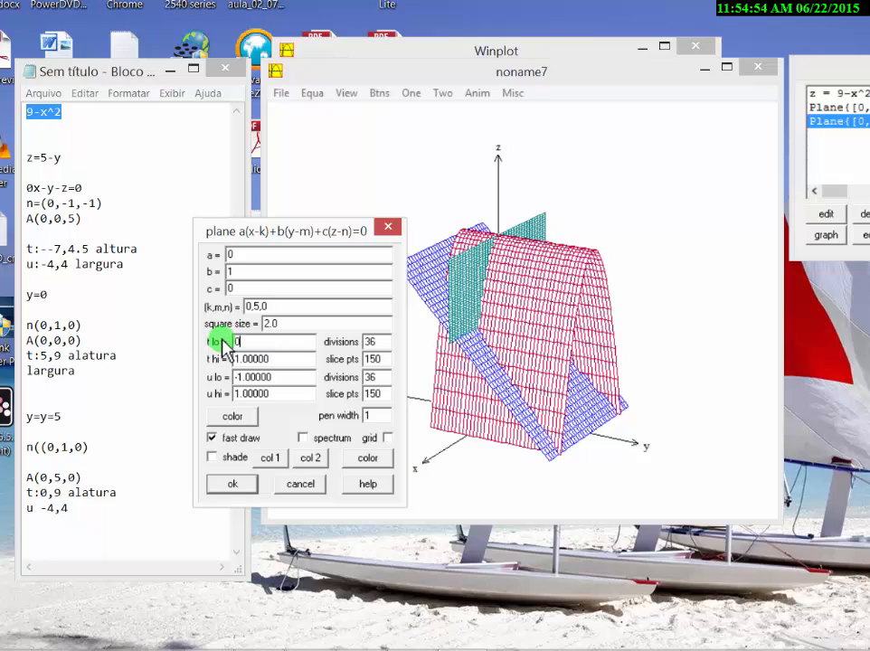
left_click_drag(274, 359, 203, 367)
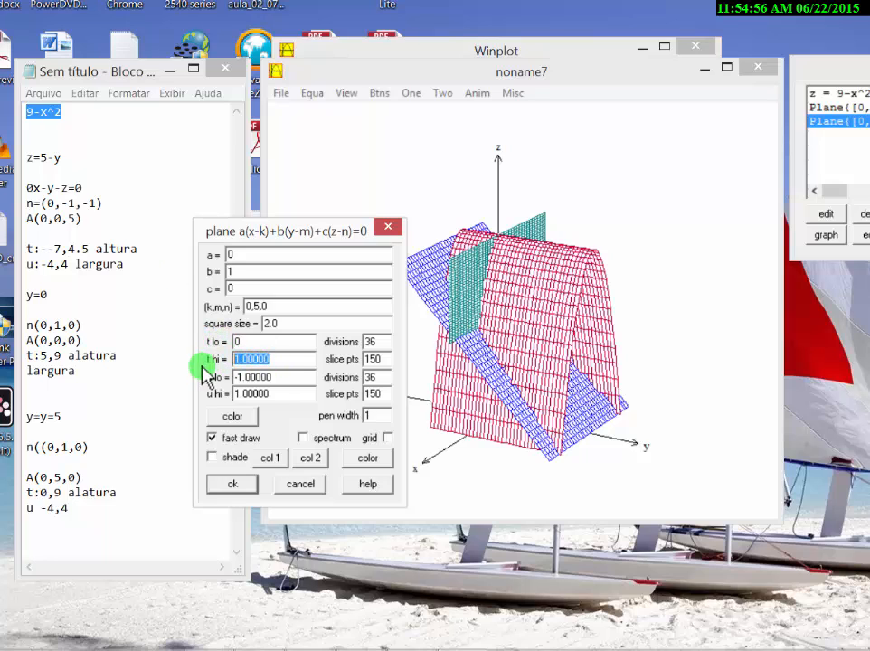
type("9")
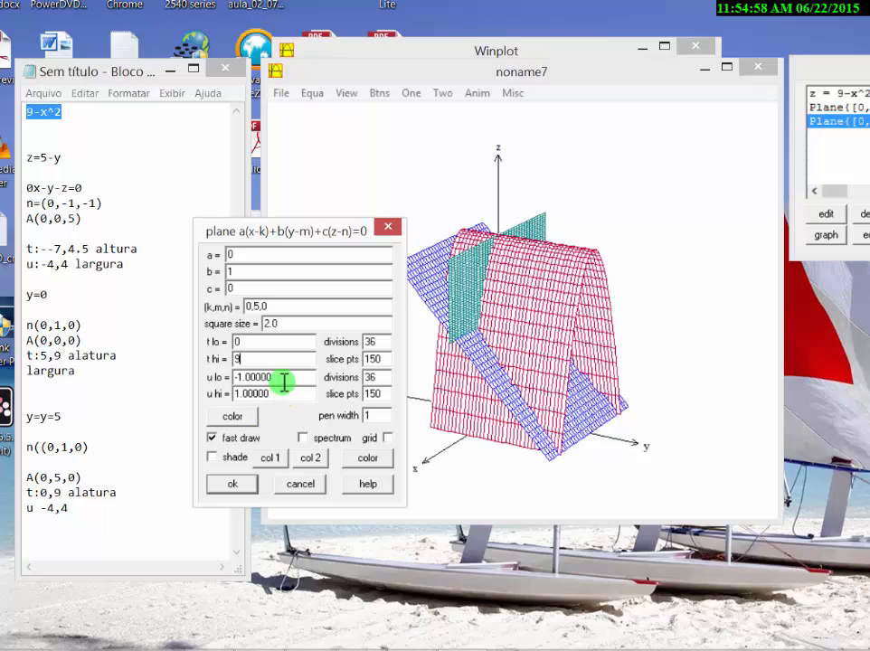
left_click_drag(273, 378, 167, 382)
type("-")
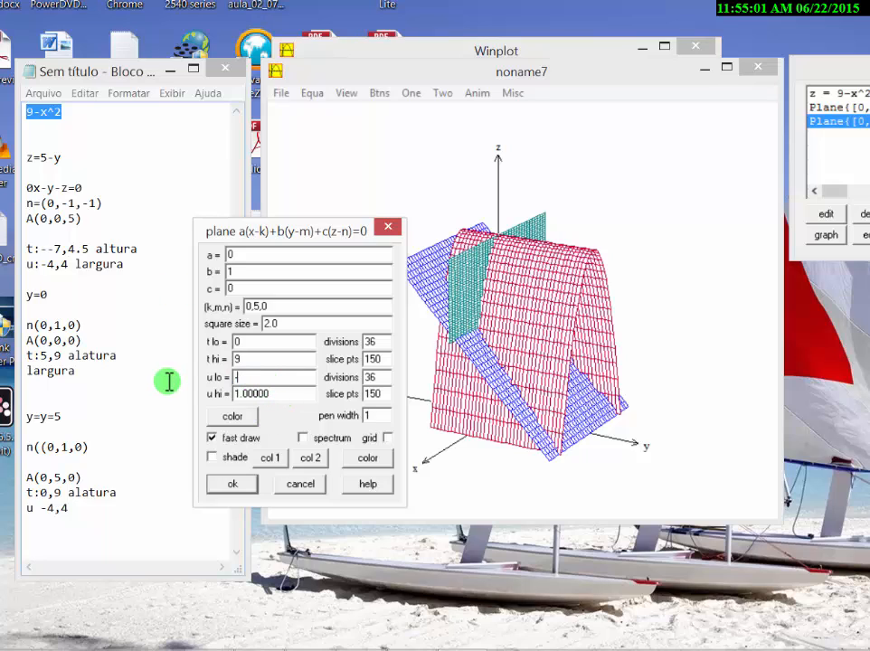
type("4")
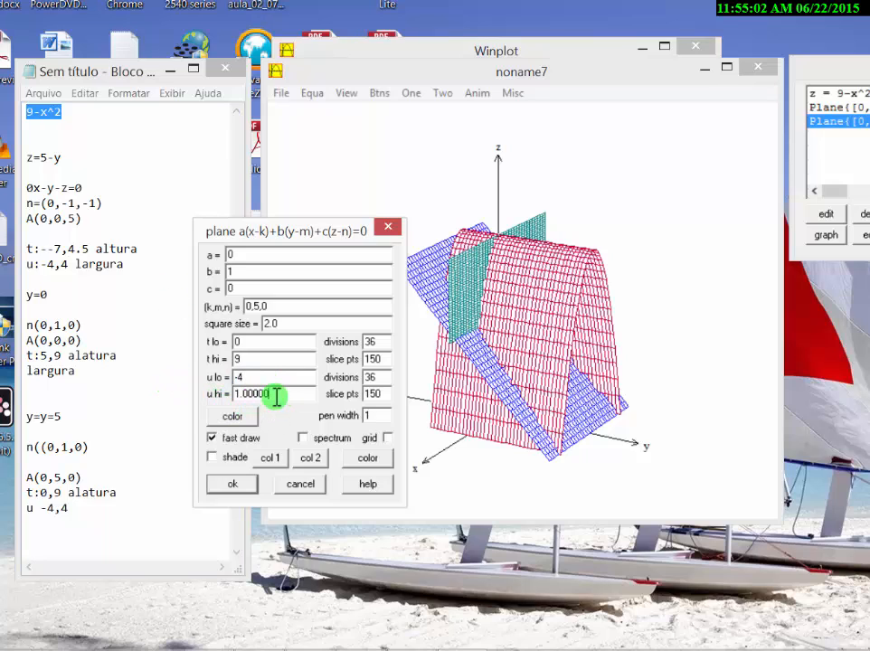
left_click_drag(277, 394, 133, 304)
type("4")
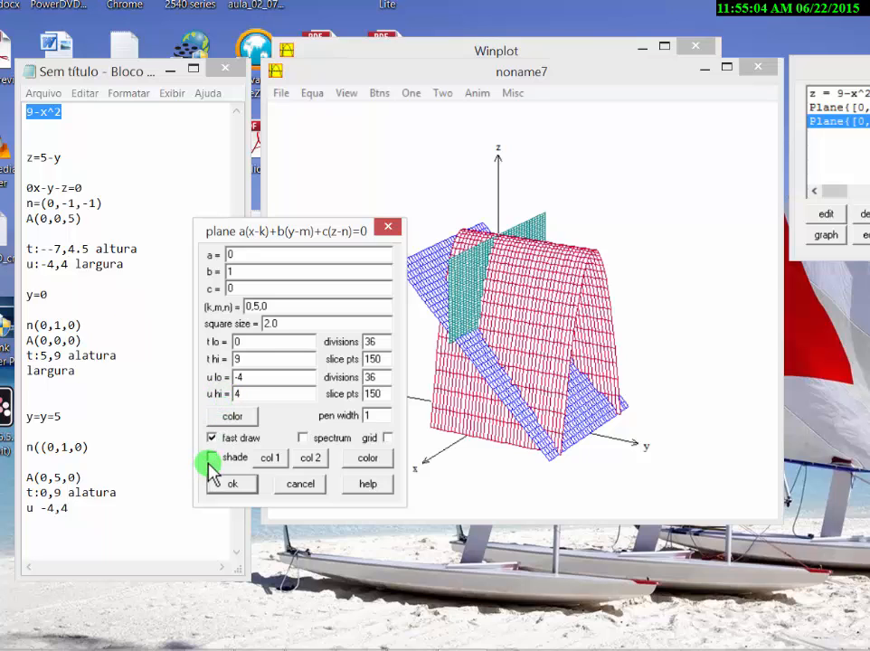
left_click(231, 483)
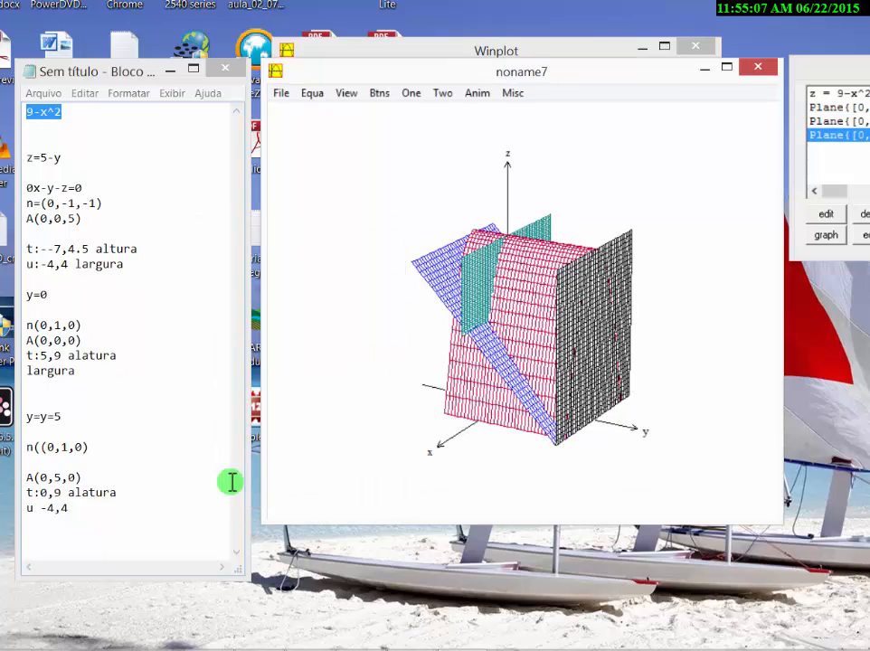
- Rotate the graph around the vertical axis to examine how the y=0 and y=5 planes close off the solid
key("shift+Left")
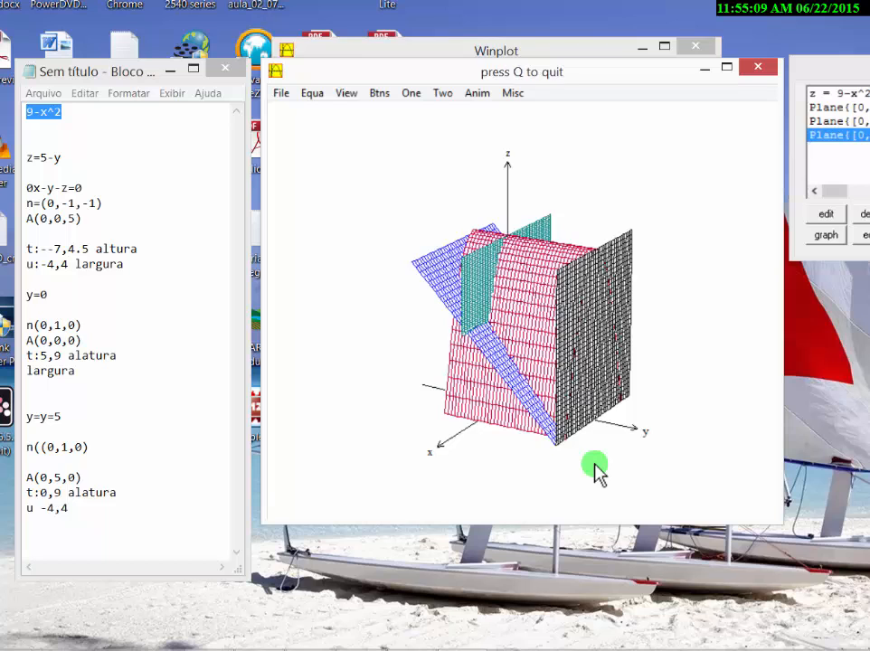
key("Left")
key("Right")
key("Right")
key("Right")
key("Right")
key("Right")
key("Right")
key("Right")
key("Right")
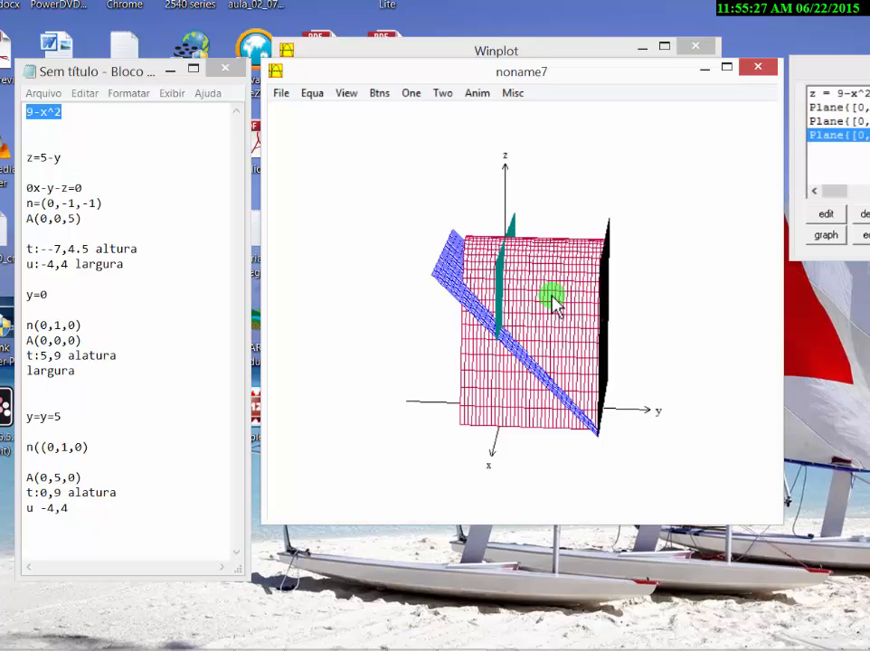
- Tilt the graph to view the solid from above and return to the side view to examine where the slanted plane meets y=5
left_click(604, 432)
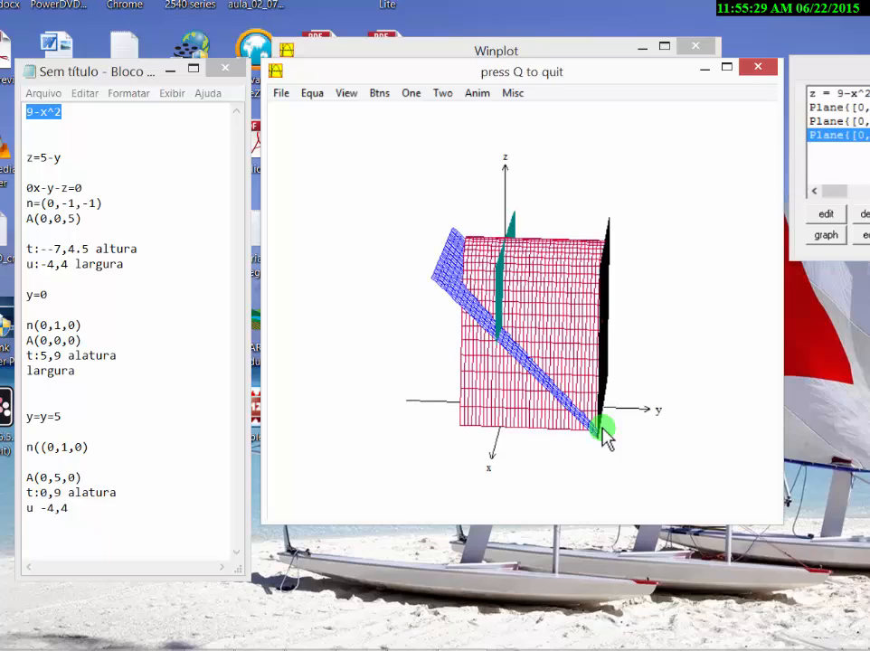
key("Up")
key("Up")
key("Up")
key("Up")
key("Up")
key("Up")
key("Up")
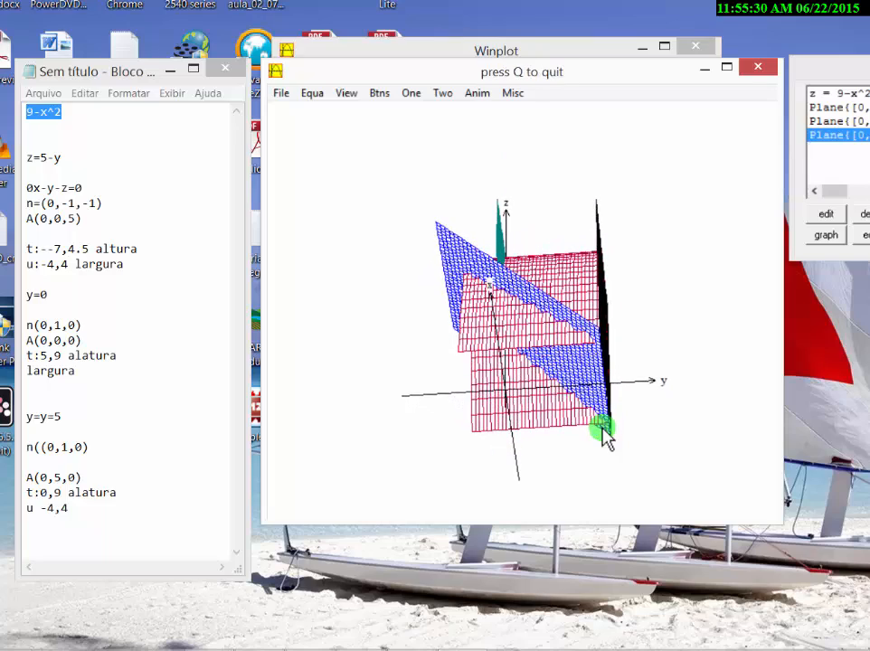
key("Up")
key("Up")
key("Up")
key("Up")
key("Up")
key("Up")
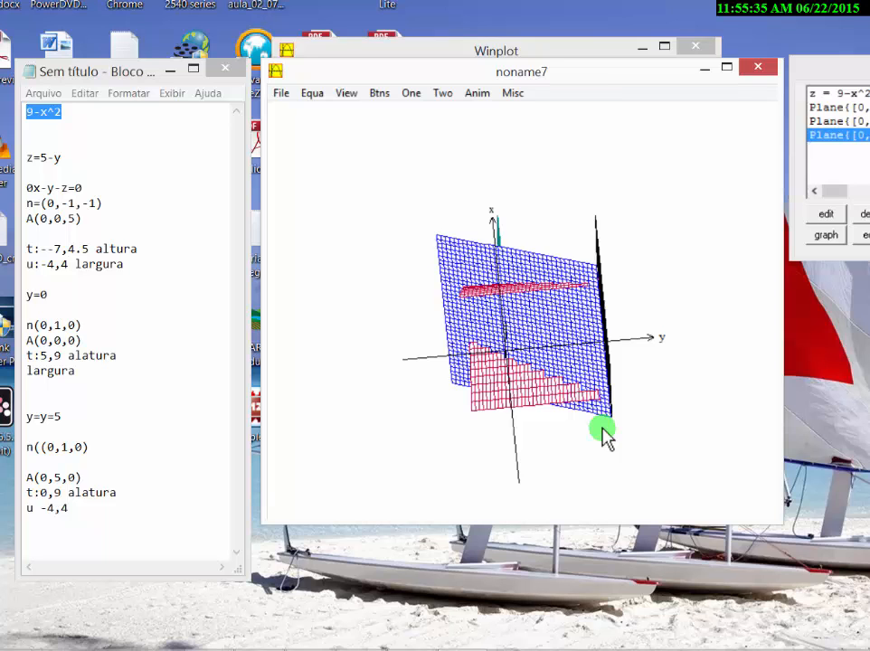
key("Down")
key("Down")
key("Down")
key("Down")
key("Down")
key("Down")
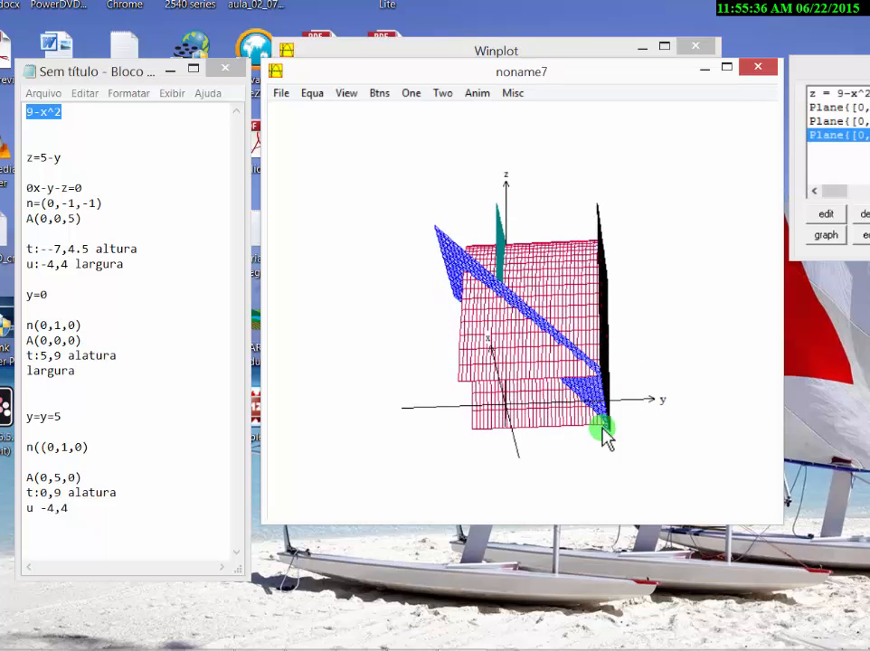
key("Down")
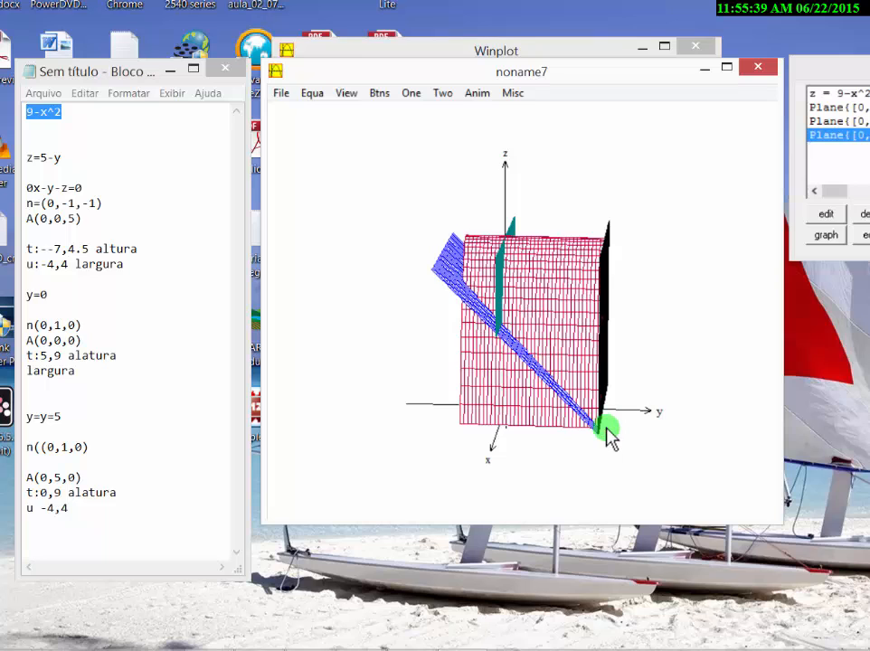
- Plot the explicit surface z=0 with the default x and y ranges
left_click(316, 96)
mouse_move(344, 99)
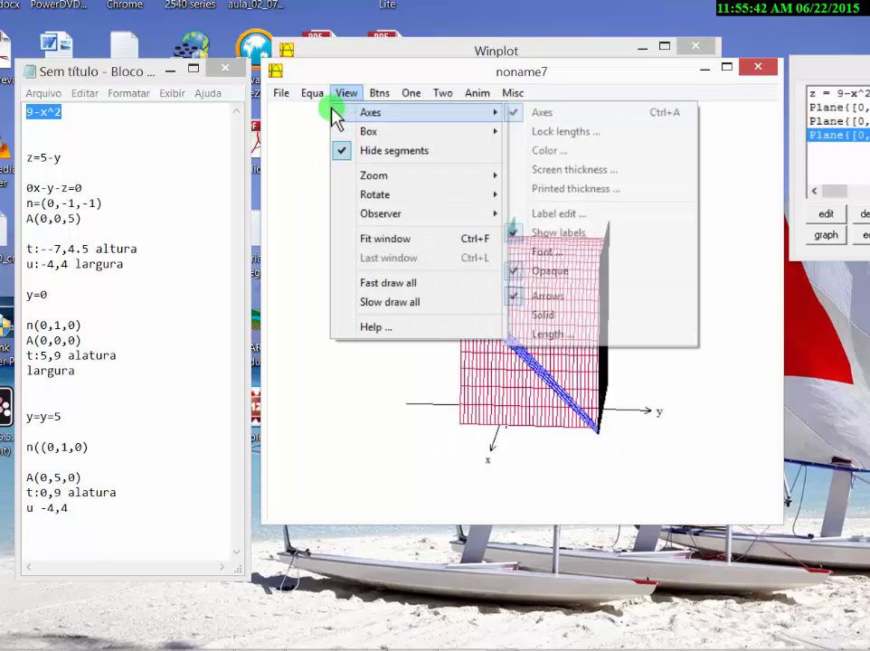
mouse_move(308, 98)
left_click(341, 112)
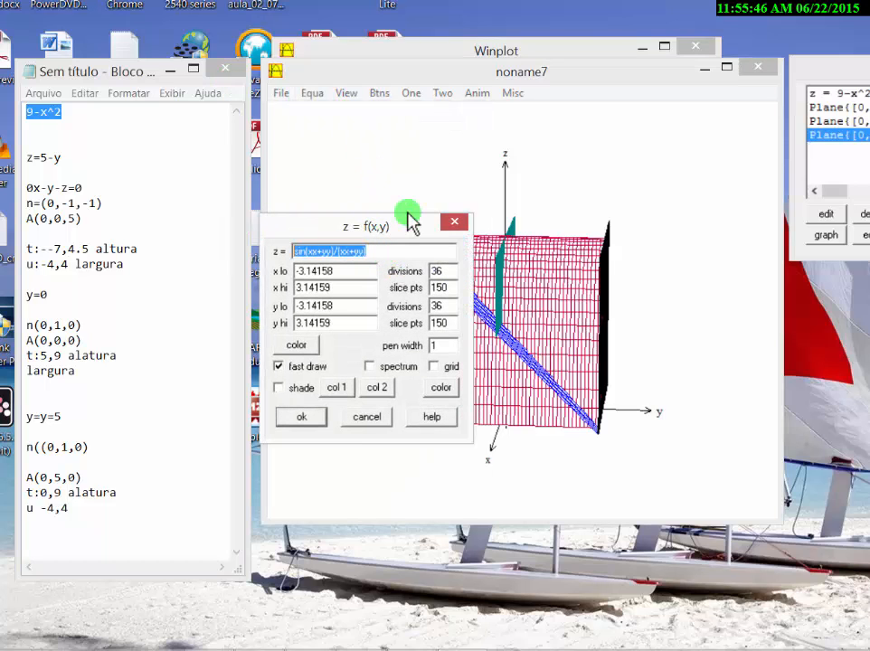
type("0")
left_click(303, 417)
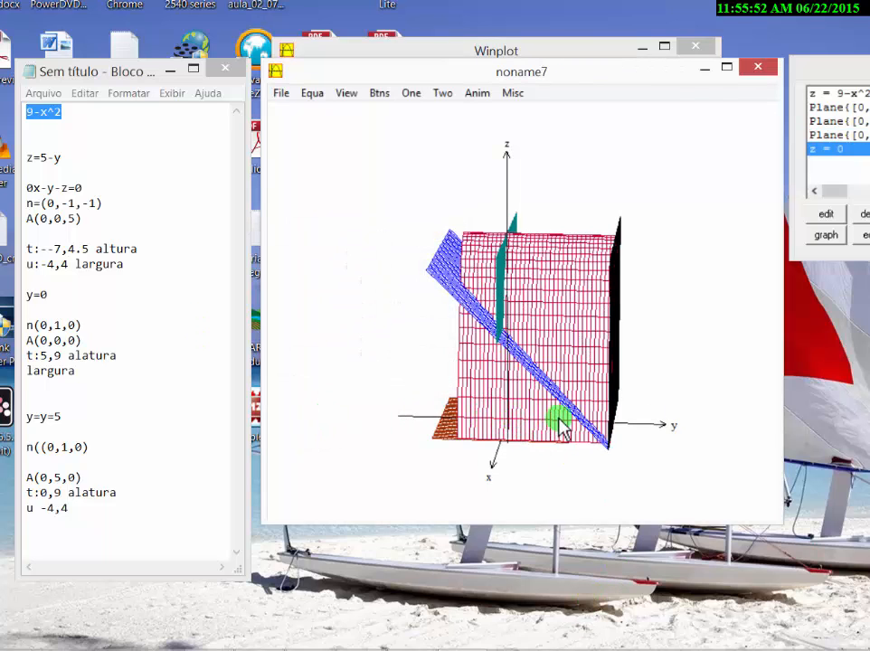
- Rotate the graph around the vertical axis in both directions to examine the solid between the parabolic surface, the slanted plane and the bounding planes
key("Down")
key("Left")
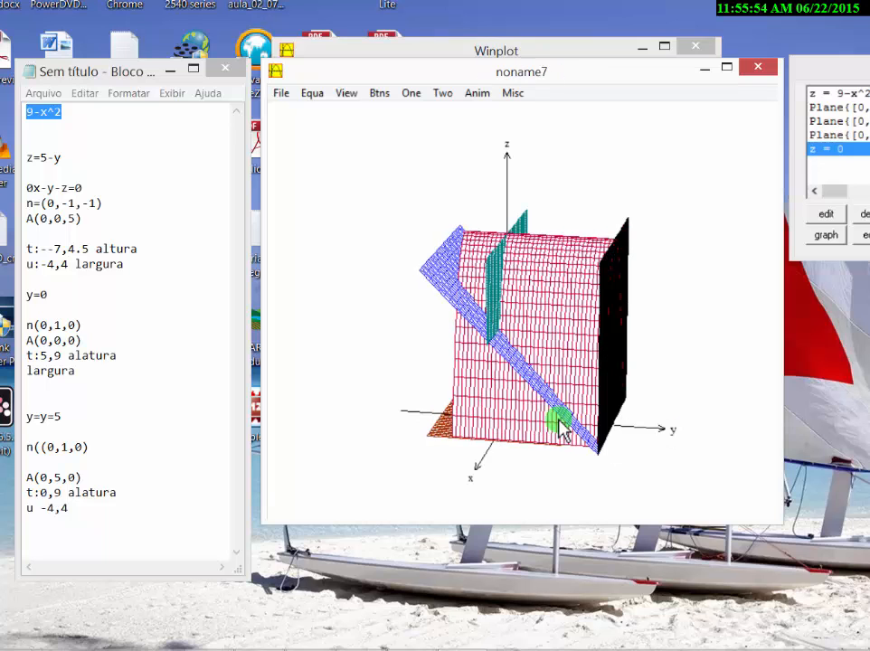
key("Right")
key("Right")
key("Right")
key("Right")
key("Right")
key("Right")
key("Right")
key("Right")
key("Right")
key("Right")
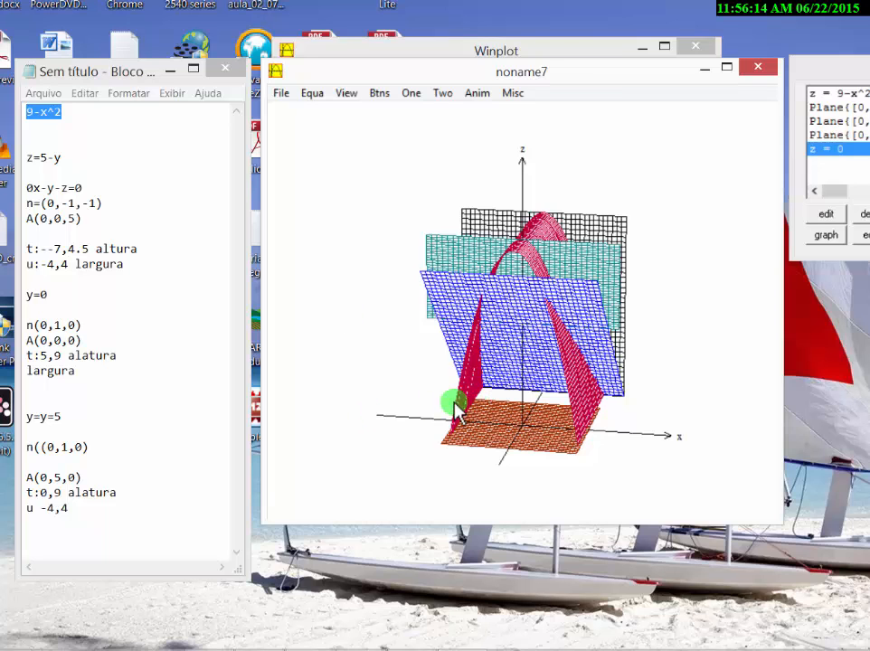
key("Right")
key("Left")
key("Left")
key("Left")
key("Left")
key("Left")
key("Left")
key("Left")
key("Left")
key("Left")
key("Left")
key("Left")
key("Left")
key("Left")
key("Left")
key("Left")
key("Left")
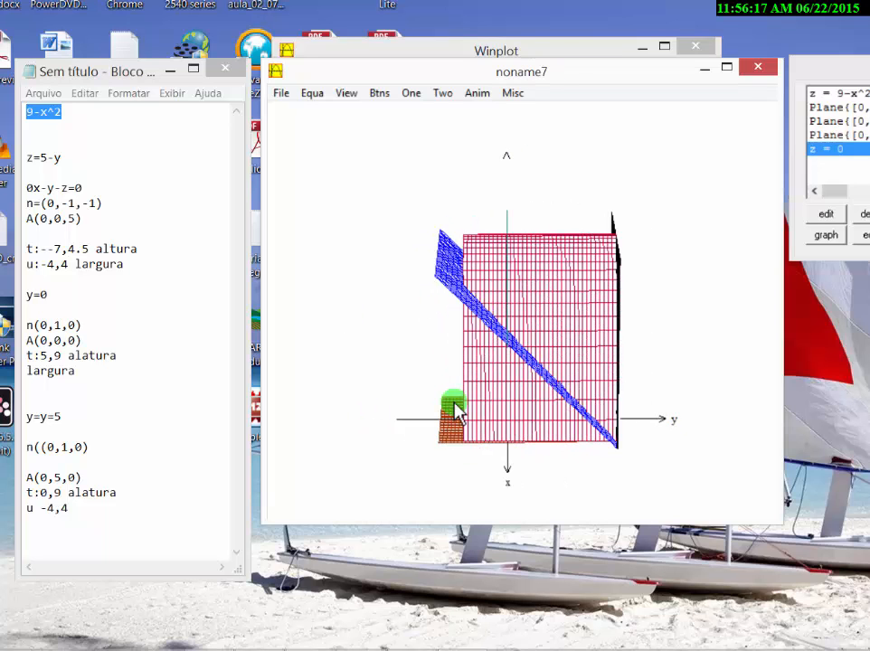
key("Left")
key("Left")
key("Left")
key("Left")
key("Left")
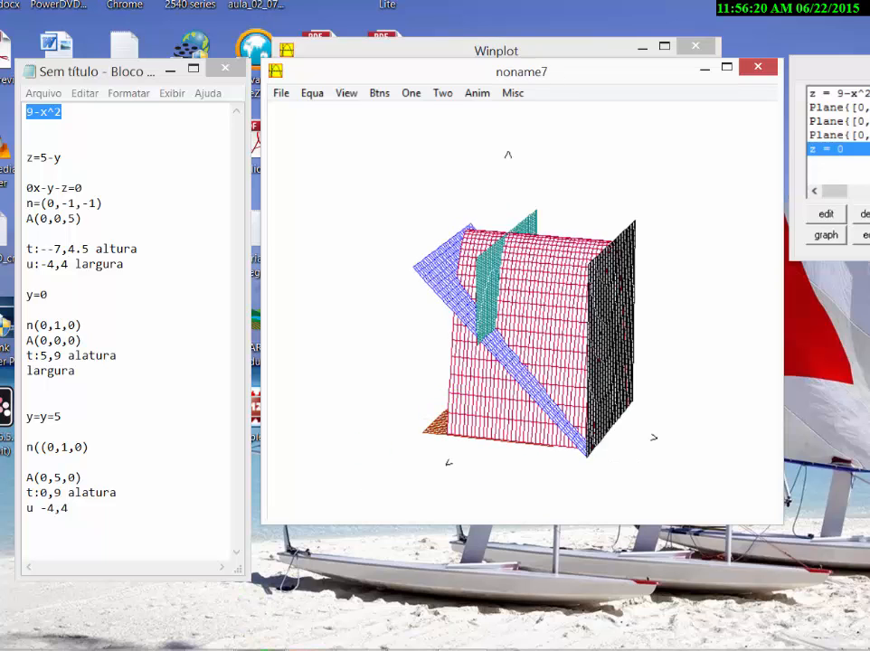
left_click(839, 594)
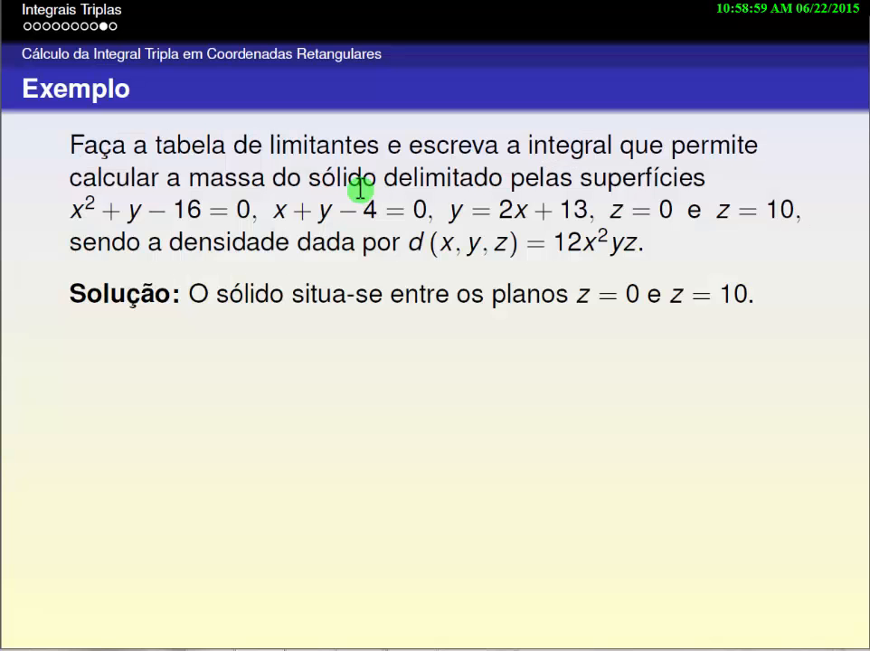